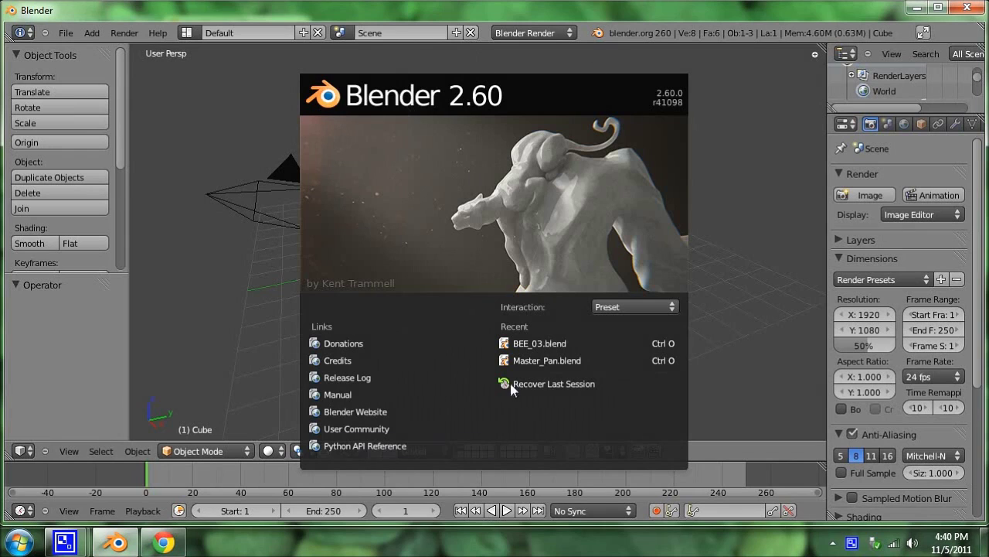
# Dismiss the start-up splash to reveal the default cube, camera and lamp.
pyautogui.click(748, 114)
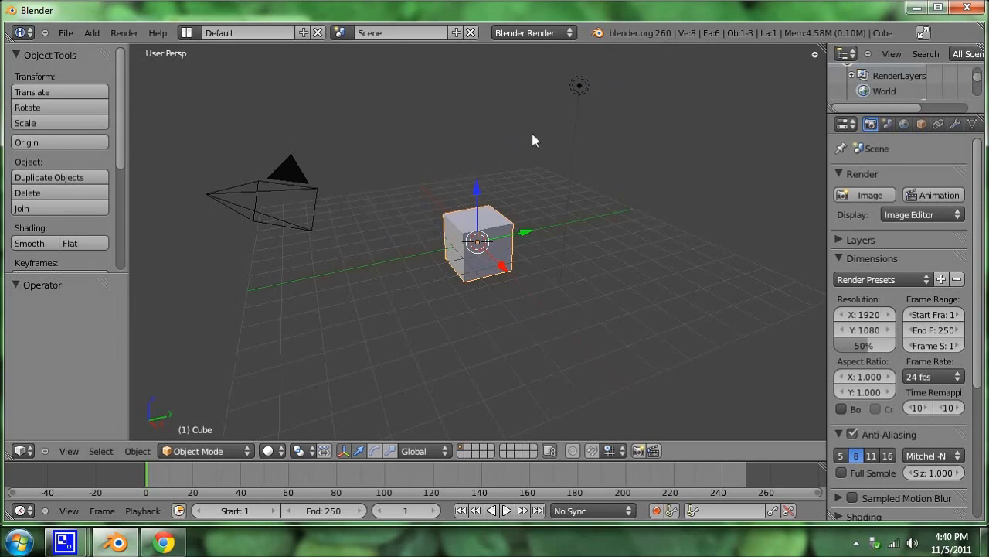
pyautogui.rightClick(273, 165)
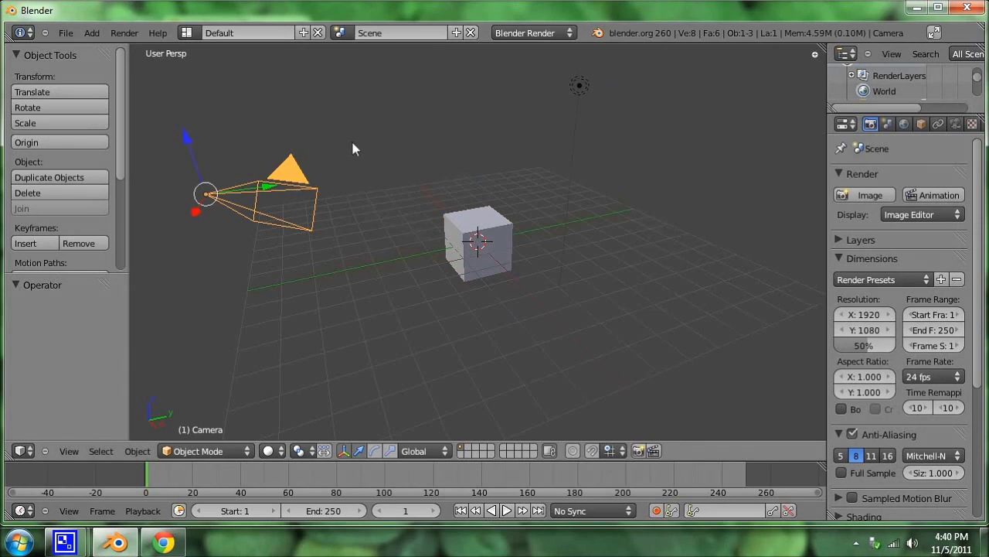
pyautogui.rightClick(581, 85)
pyautogui.rightClick(479, 236)
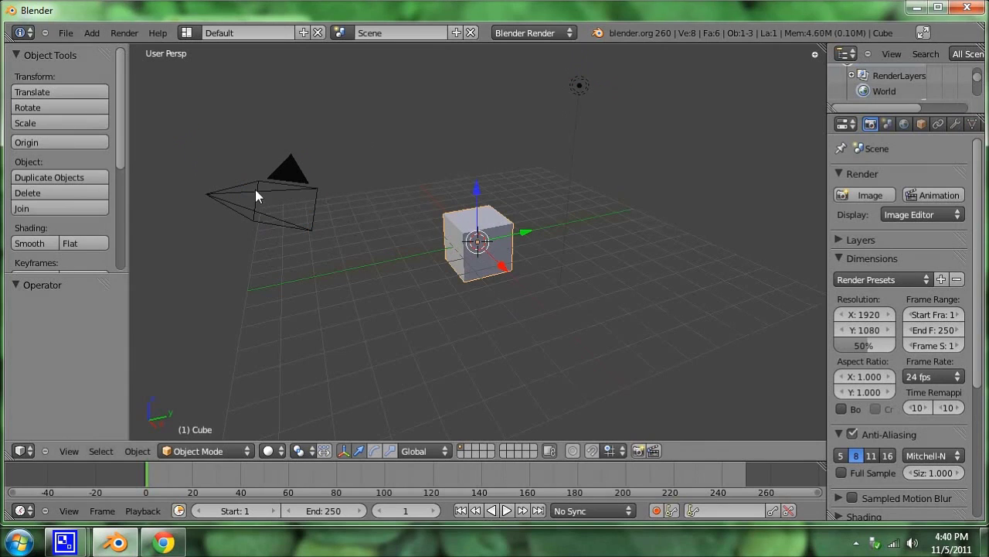
pyautogui.rightClick(256, 191)
pyautogui.rightClick(453, 230)
pyautogui.scroll(6, 475, 248)
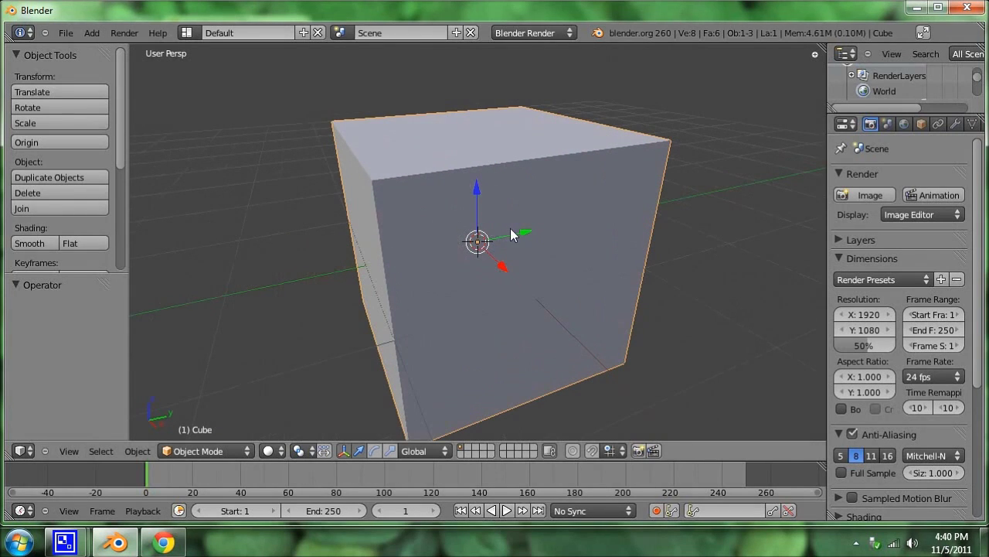
pyautogui.scroll(-8, 502, 226)
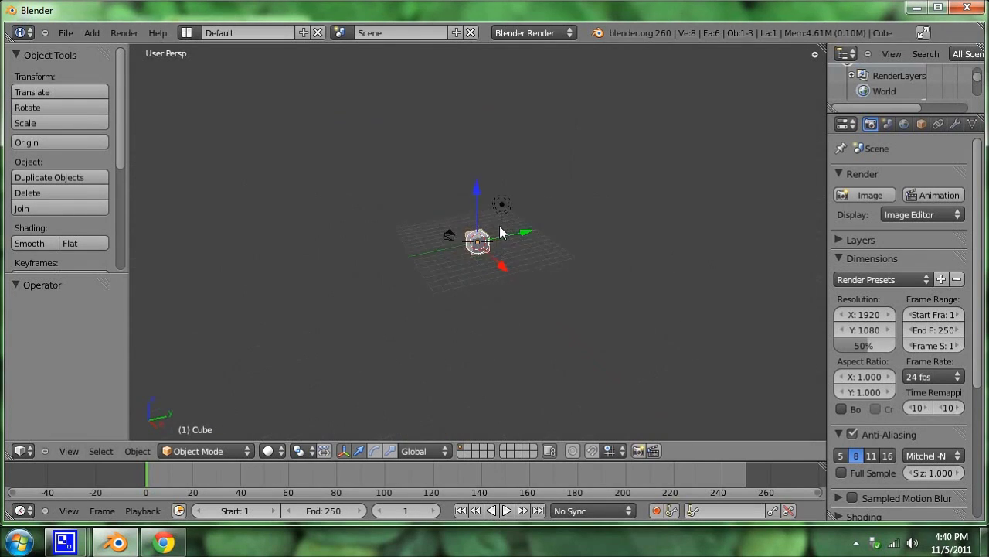
pyautogui.scroll(3, 499, 231)
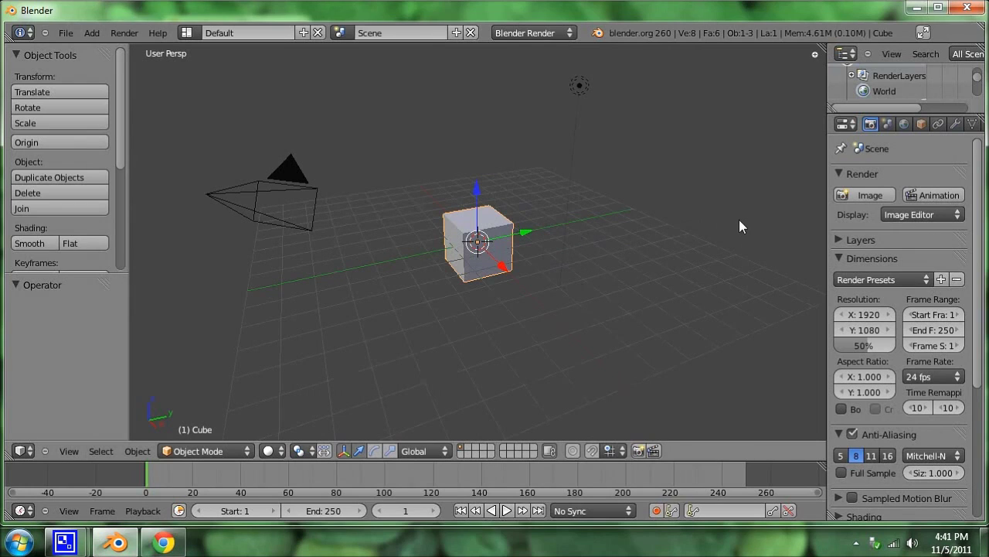
# Orbit and zoom around the cube, ending on a low viewing angle.
pyautogui.moveTo(739, 220); pyautogui.dragTo(628, 211, button='middle')
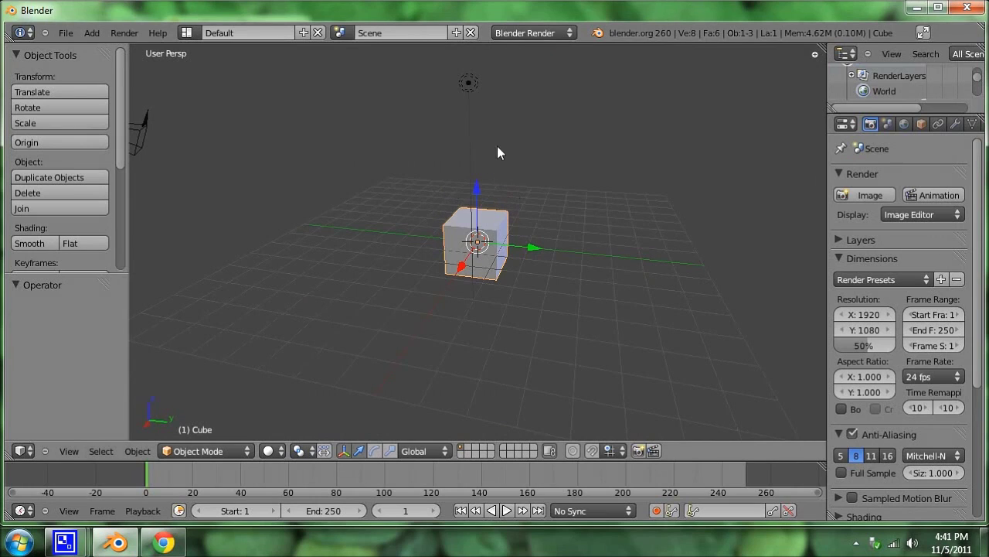
pyautogui.moveTo(498, 147); pyautogui.dragTo(429, 290, button='middle')
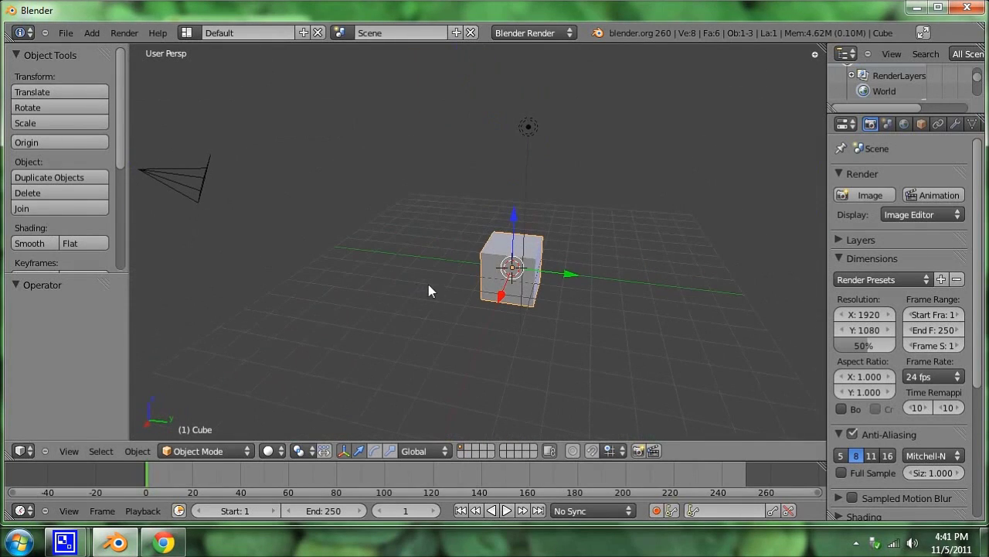
pyautogui.scroll(6, 535, 266)
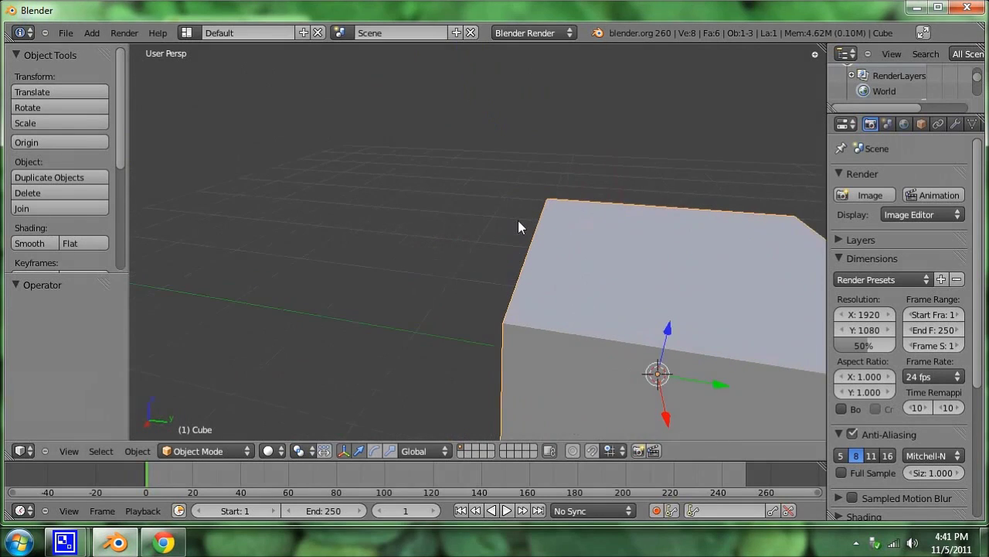
pyautogui.scroll(-8, 518, 220)
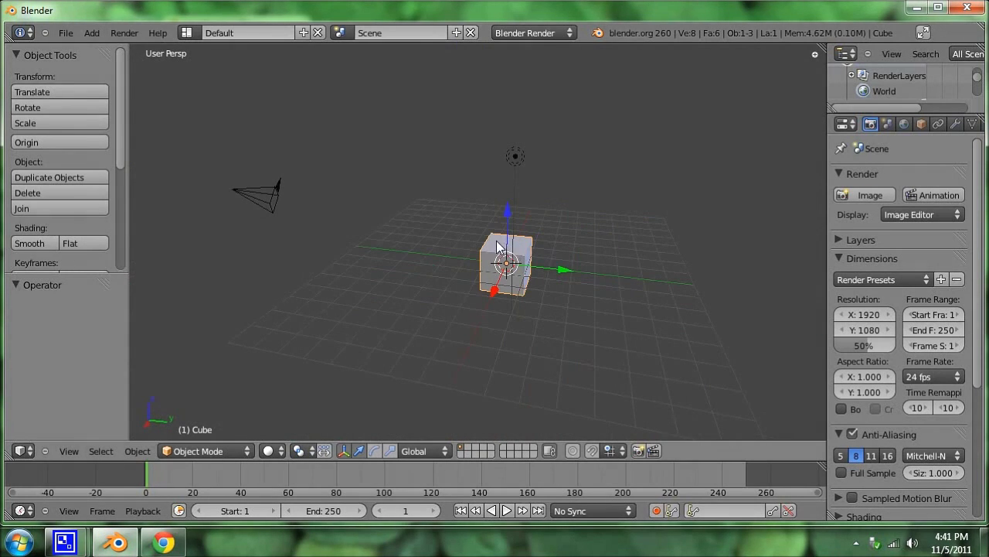
pyautogui.moveTo(589, 228); pyautogui.dragTo(643, 213, button='middle')
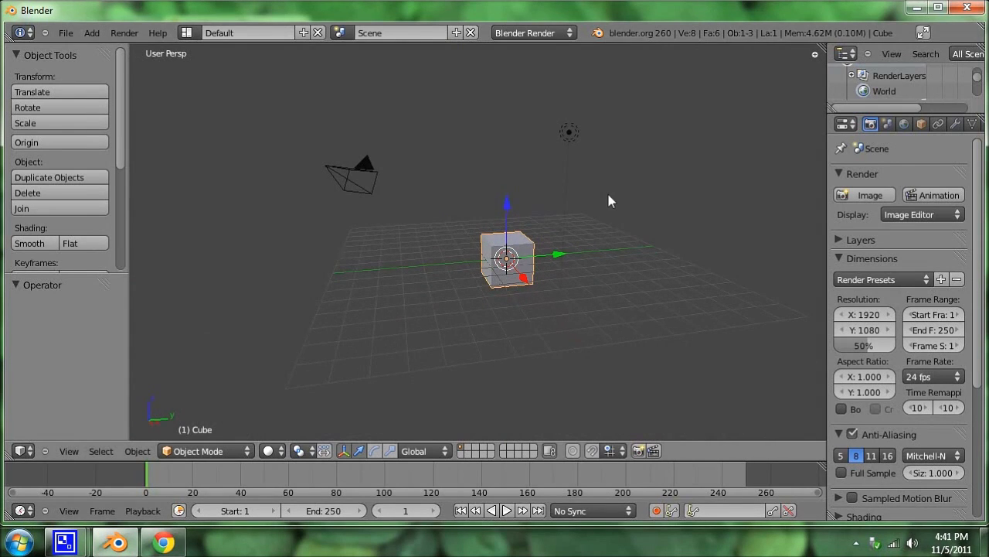
pyautogui.moveTo(604, 202); pyautogui.dragTo(578, 178, button='middle')
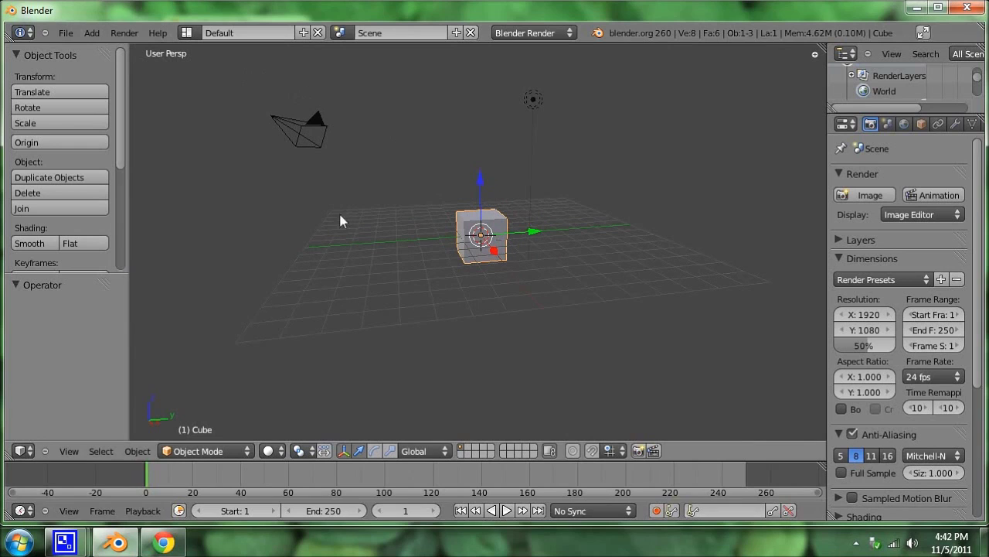
# Switch to Chrome, view the keyboard4.png diagram, then minimize the browser back to Blender.
pyautogui.click(163, 542)
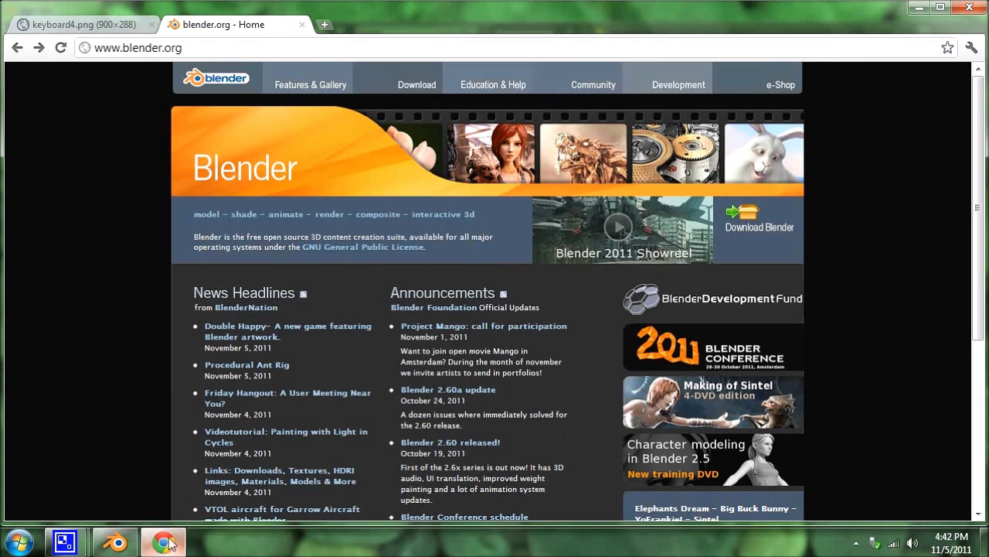
pyautogui.click(108, 22)
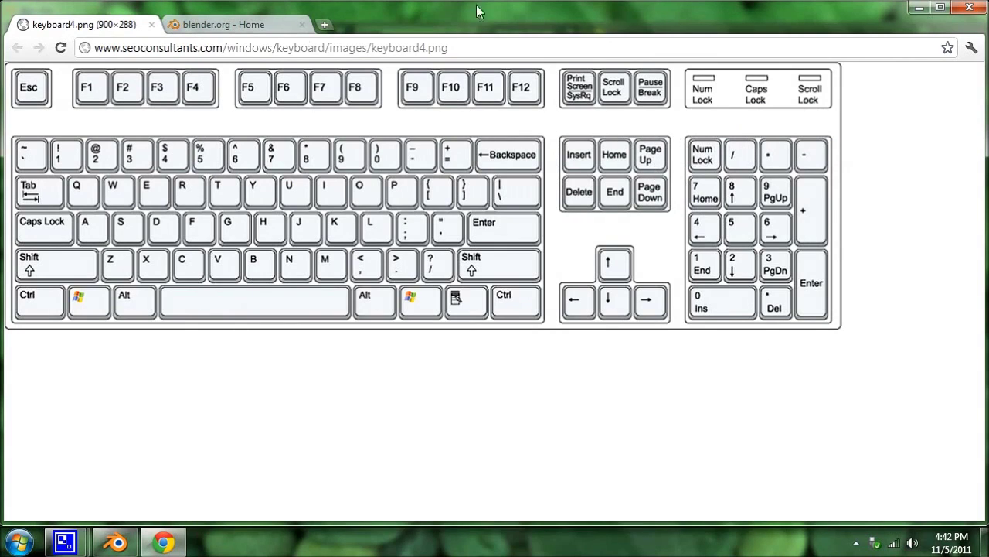
pyautogui.click(917, 10)
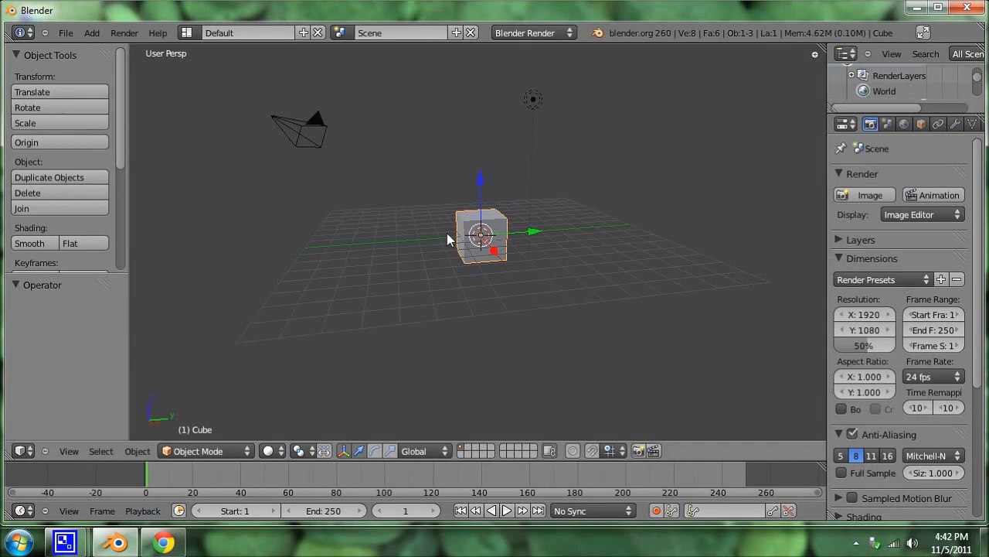
# Cycle through front, right and top views with Numpad 1, 3, 7, then return to front.
pyautogui.press('KP_1')
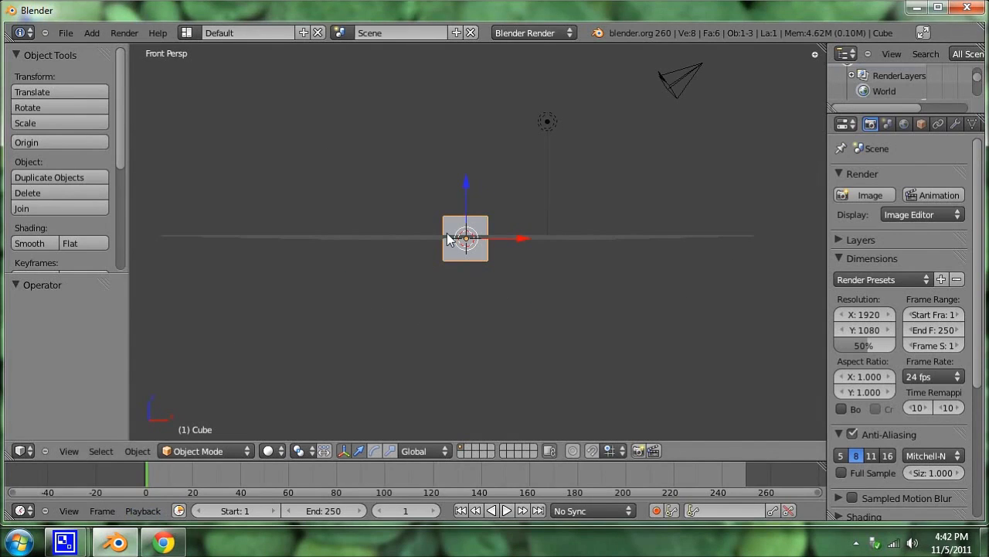
pyautogui.press('KP_3')
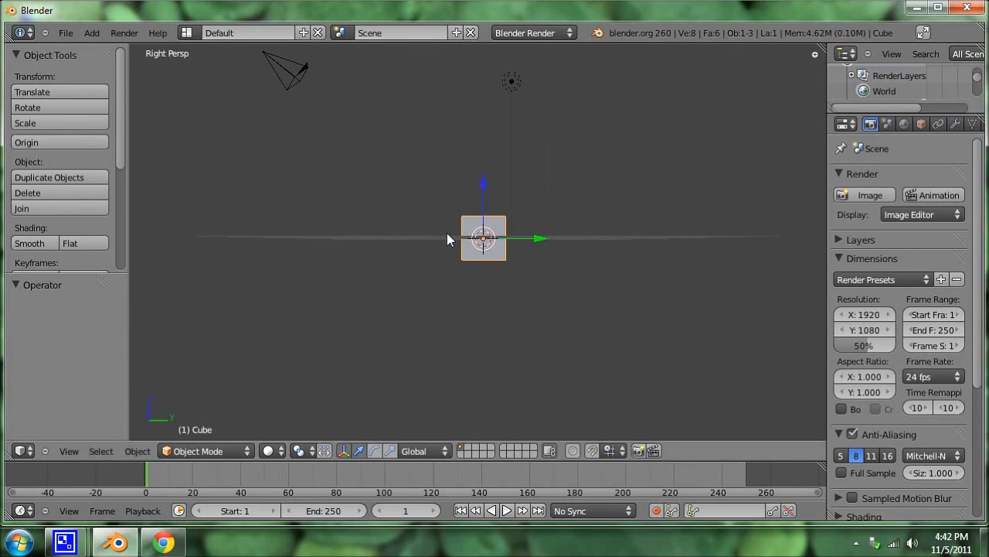
pyautogui.press('KP_7')
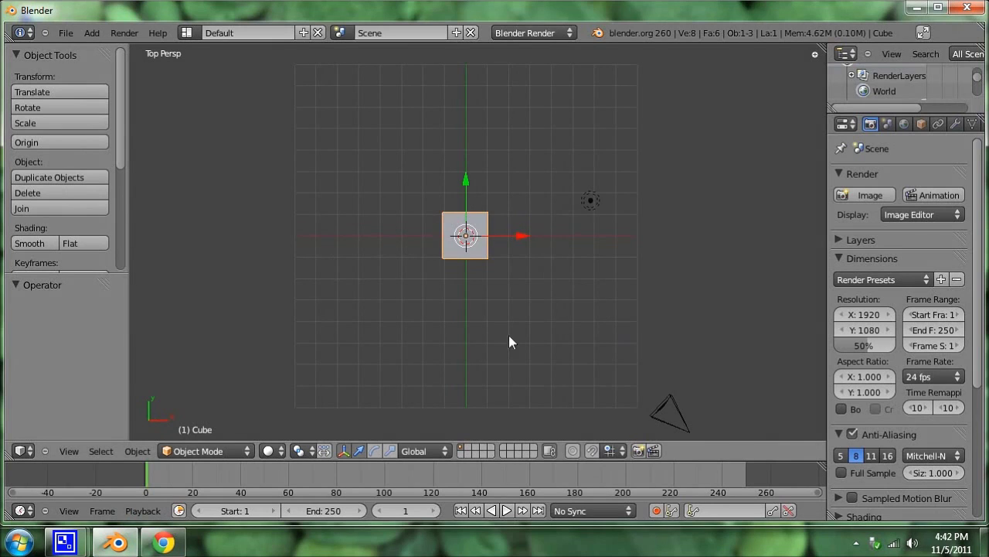
pyautogui.moveTo(509, 342); pyautogui.dragTo(589, 202, button='middle')
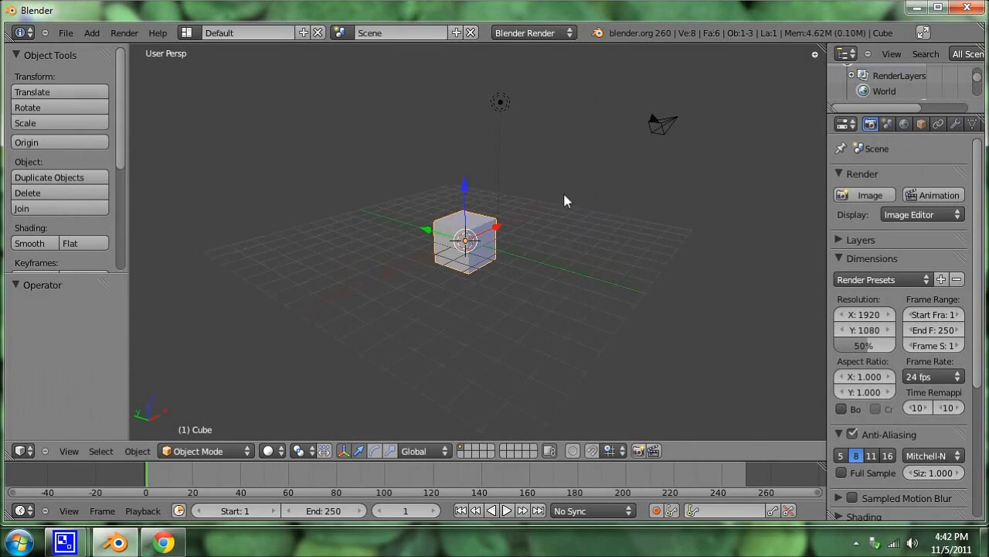
pyautogui.scroll(3, 564, 200)
pyautogui.scroll(-2, 564, 195)
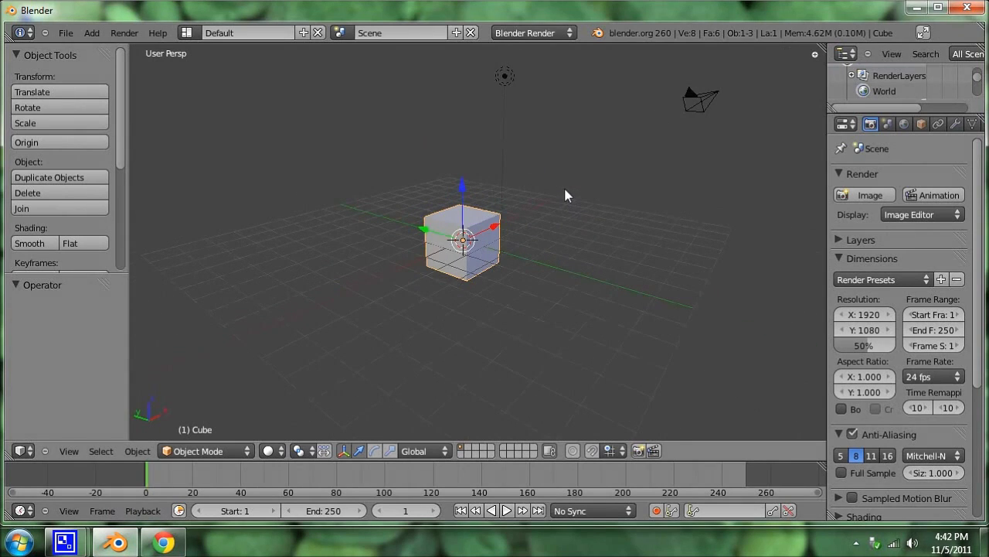
pyautogui.press('KP_1')
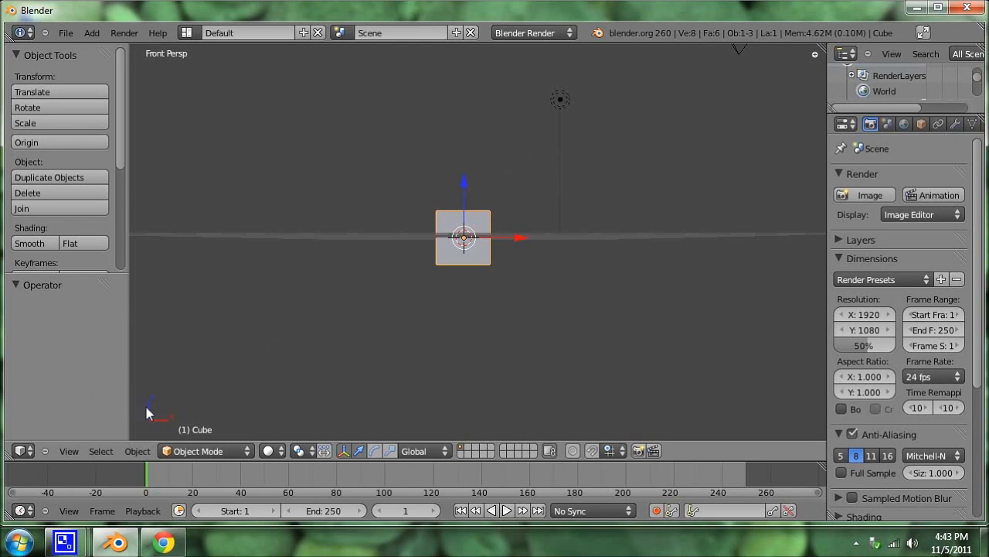
# Toggle perspective and orthographic projection across the front, right, top and tilted views.
pyautogui.click(69, 451)
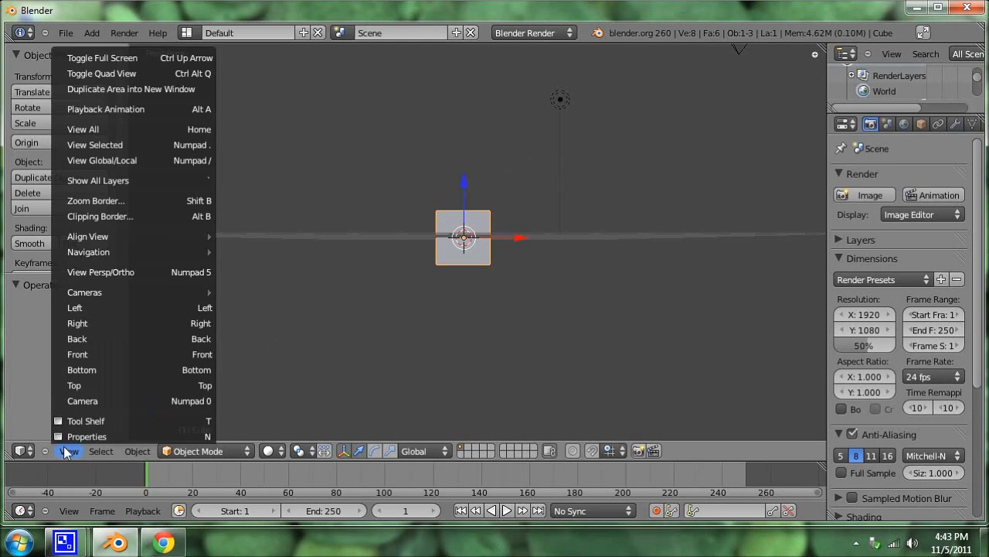
pyautogui.click(114, 274)
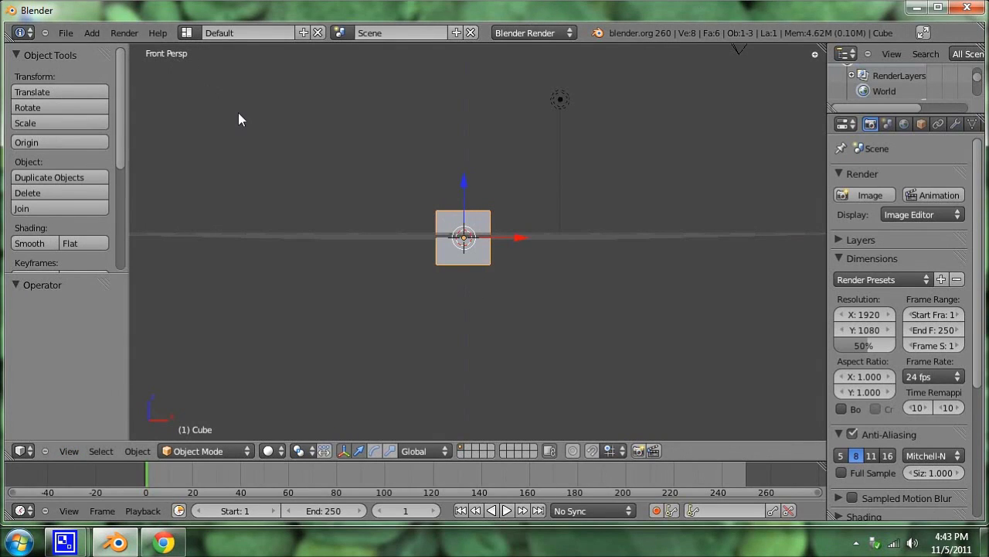
pyautogui.press('KP_5')
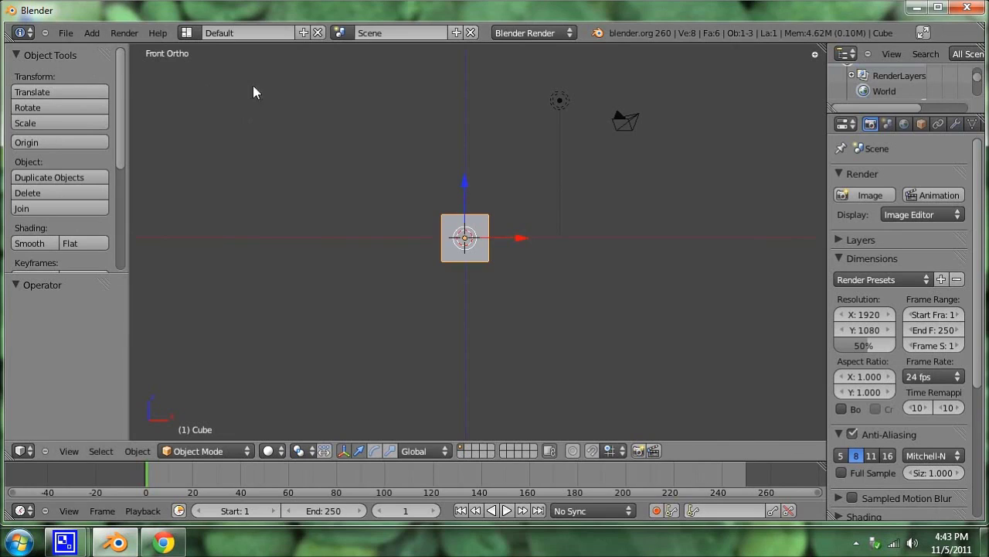
pyautogui.keyDown('shift'); pyautogui.moveTo(395, 207); pyautogui.dragTo(440, 265, button='middle'); pyautogui.keyUp('shift')
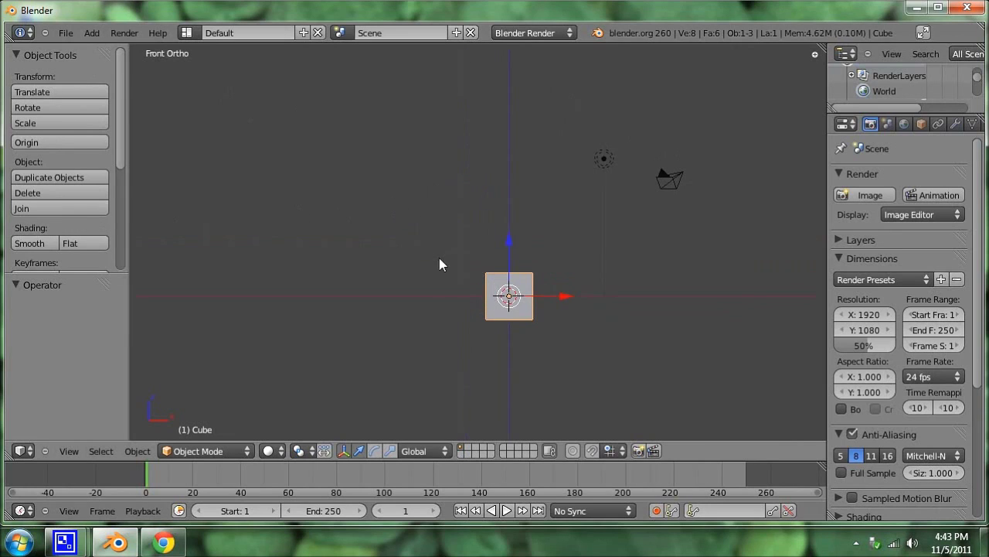
pyautogui.press('KP_3')
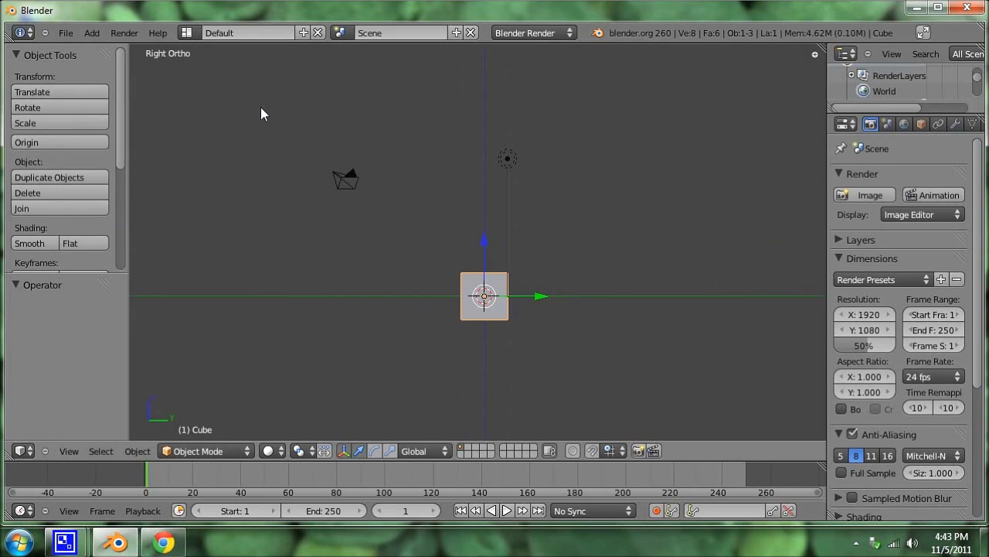
pyautogui.press('KP_7')
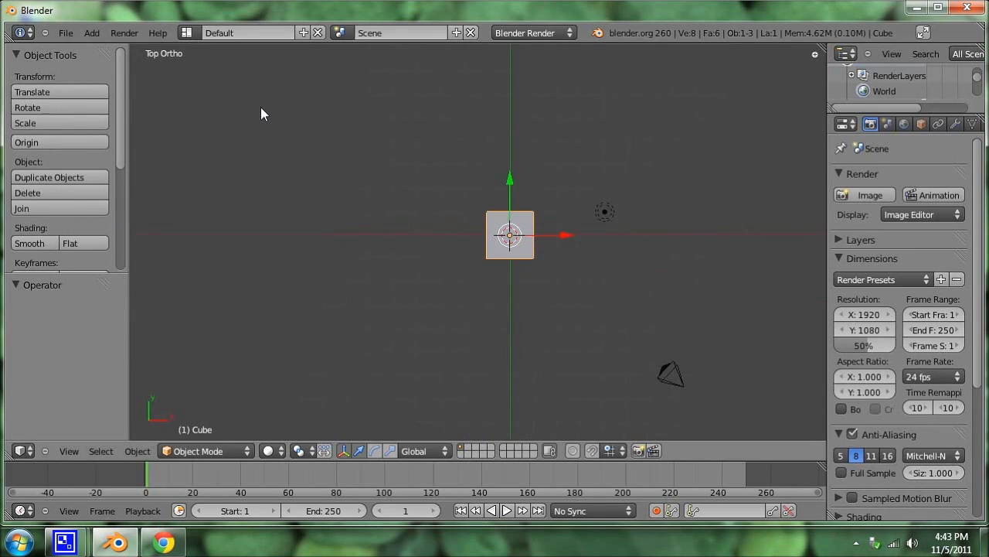
pyautogui.press('KP_5')
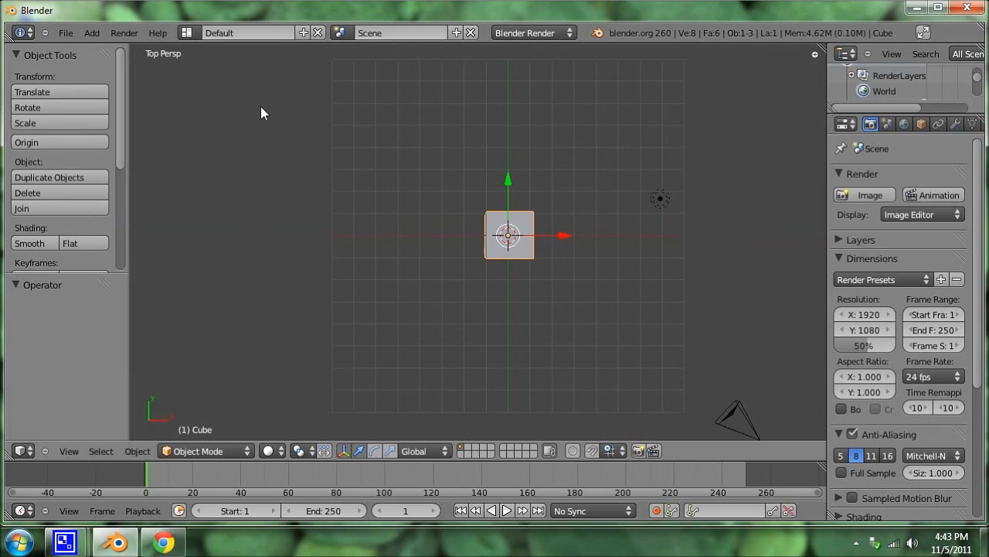
pyautogui.moveTo(441, 245); pyautogui.dragTo(469, 210, button='middle')
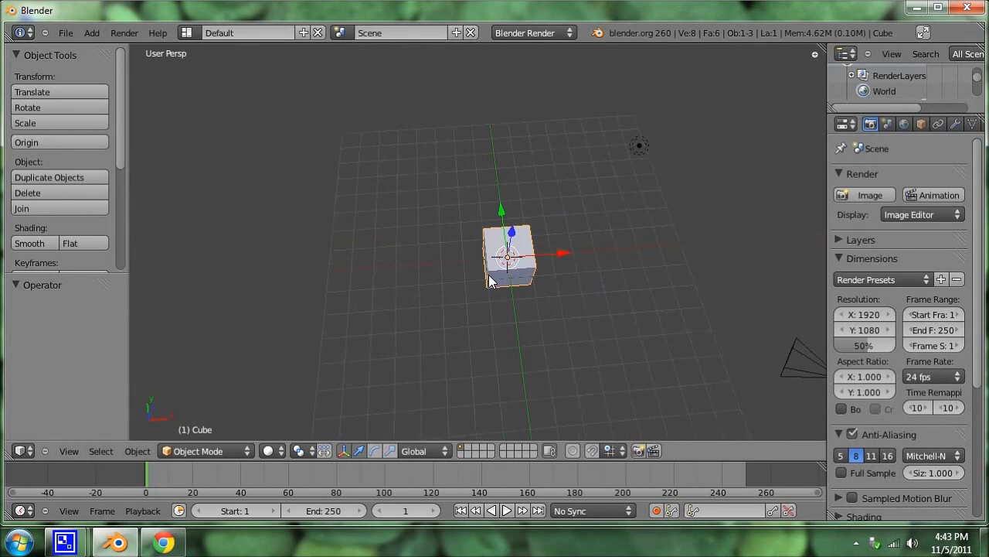
pyautogui.press('KP_5')
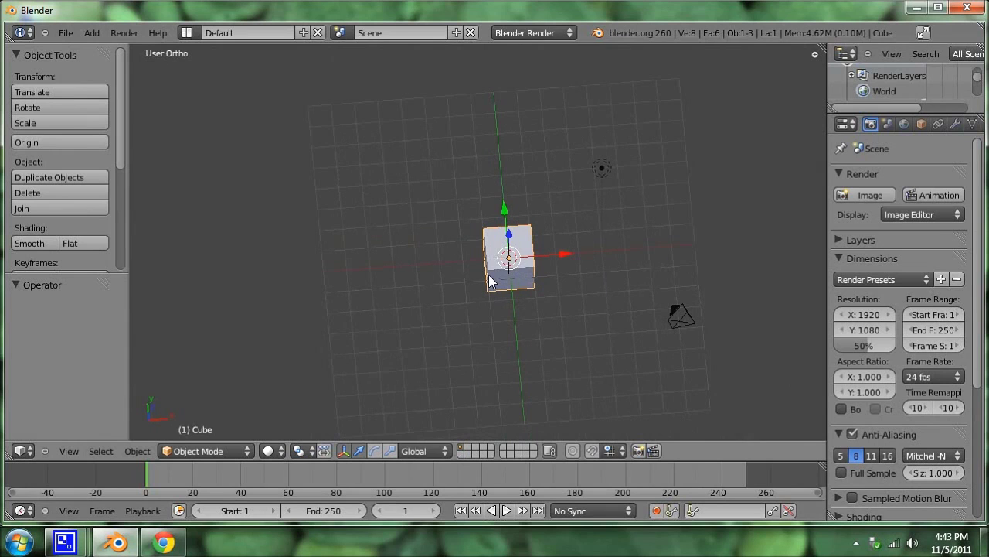
pyautogui.moveTo(484, 273); pyautogui.dragTo(476, 308, button='middle')
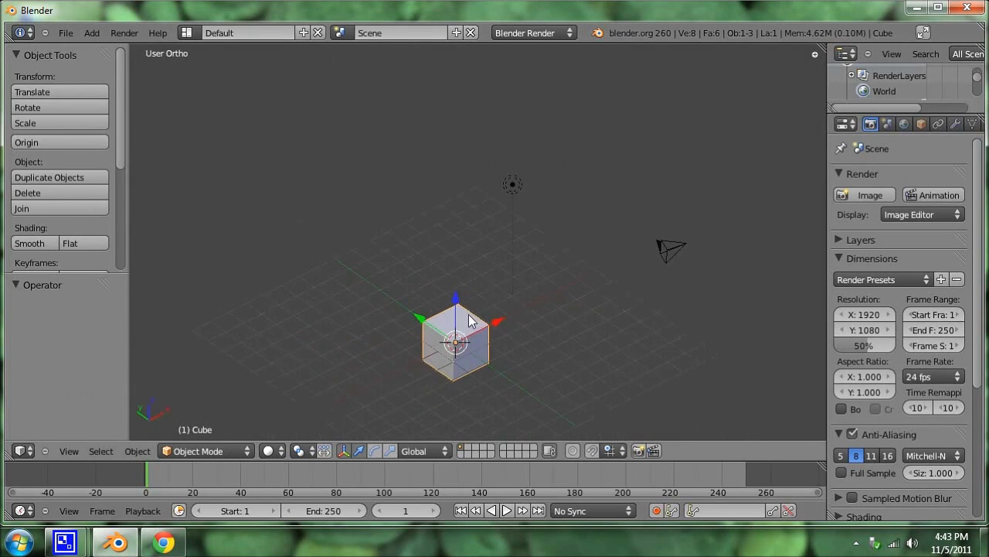
# Duplicate the cube with Shift+D and place the copy about 20.7 units along X.
pyautogui.hotkey('shift', 'd')
pyautogui.press('x')
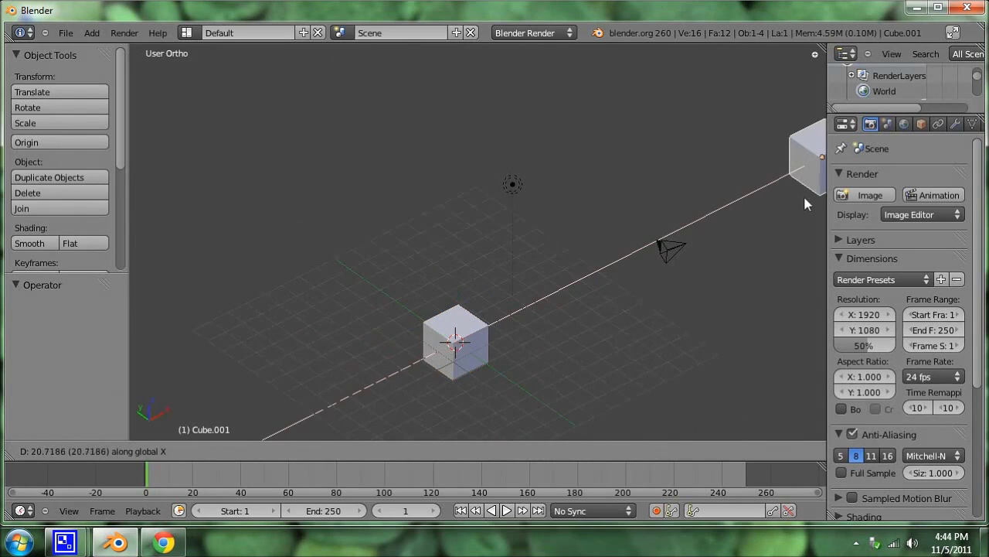
pyautogui.click(803, 203)
pyautogui.moveTo(524, 299); pyautogui.dragTo(479, 236, button='middle')
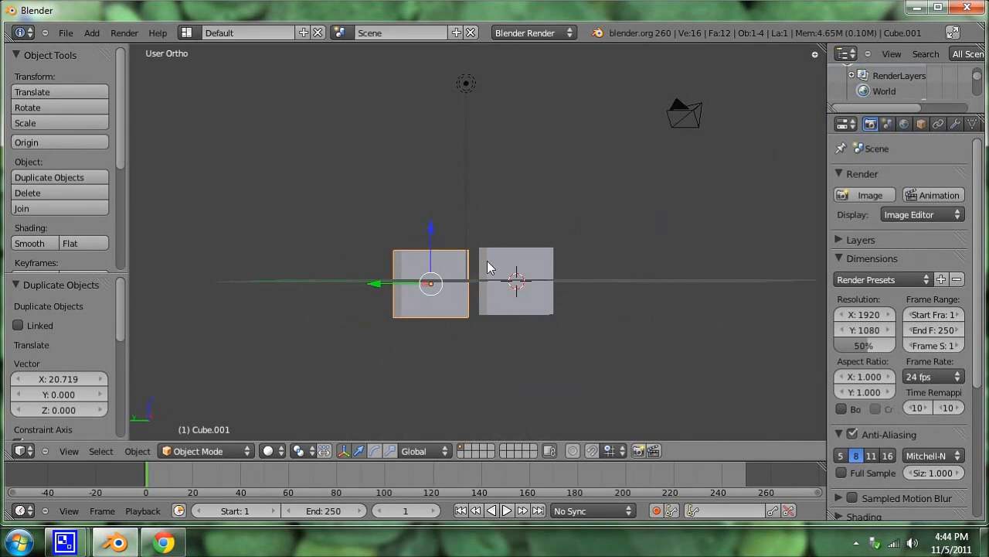
# Switch to perspective with Numpad 5 and orbit around both cubes.
pyautogui.press('KP_5')
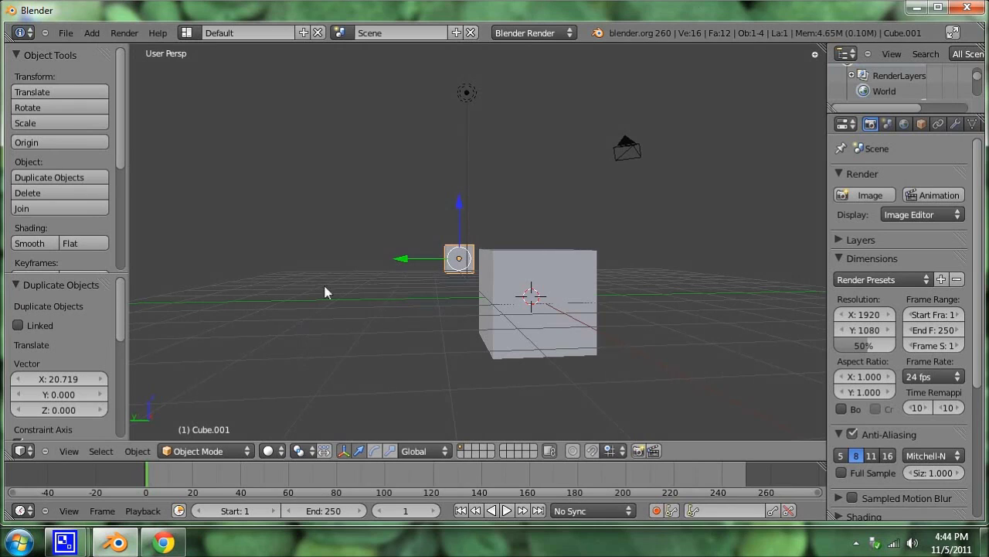
pyautogui.moveTo(340, 275); pyautogui.dragTo(444, 279, button='middle')
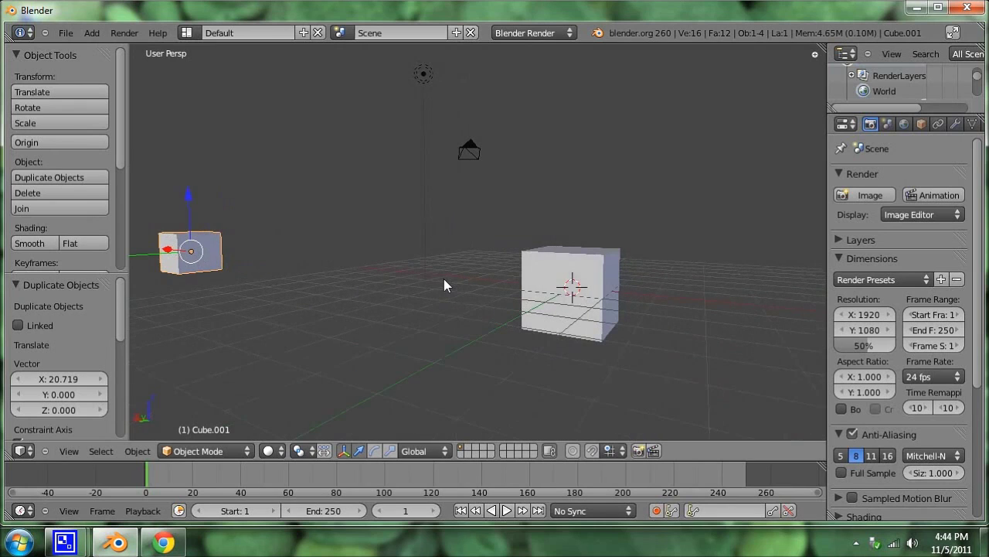
# Select and frame the original cube, briefly select lamp and camera, then undo to reselect the cube.
pyautogui.rightClick(570, 280)
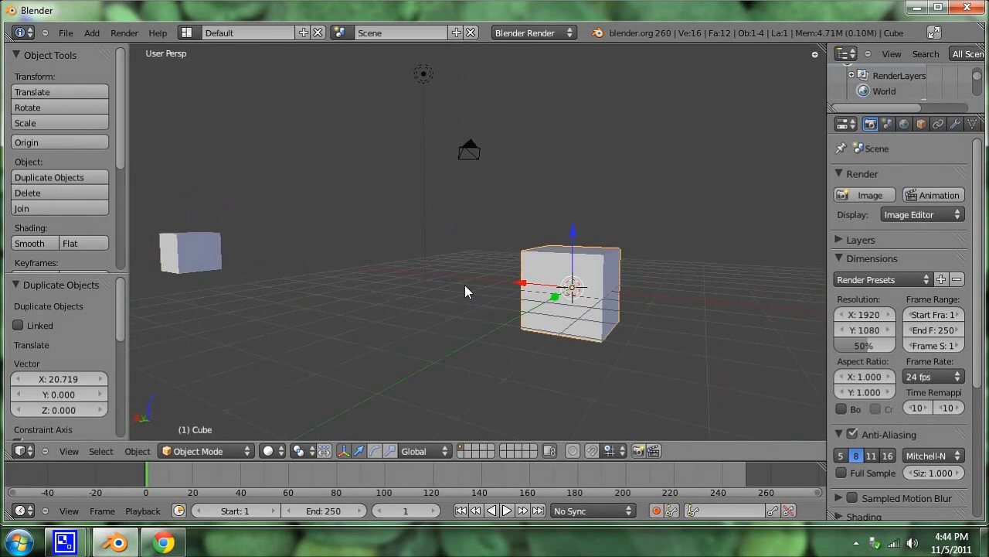
pyautogui.press('KP_Decimal')
pyautogui.moveTo(526, 243); pyautogui.dragTo(569, 242, button='middle')
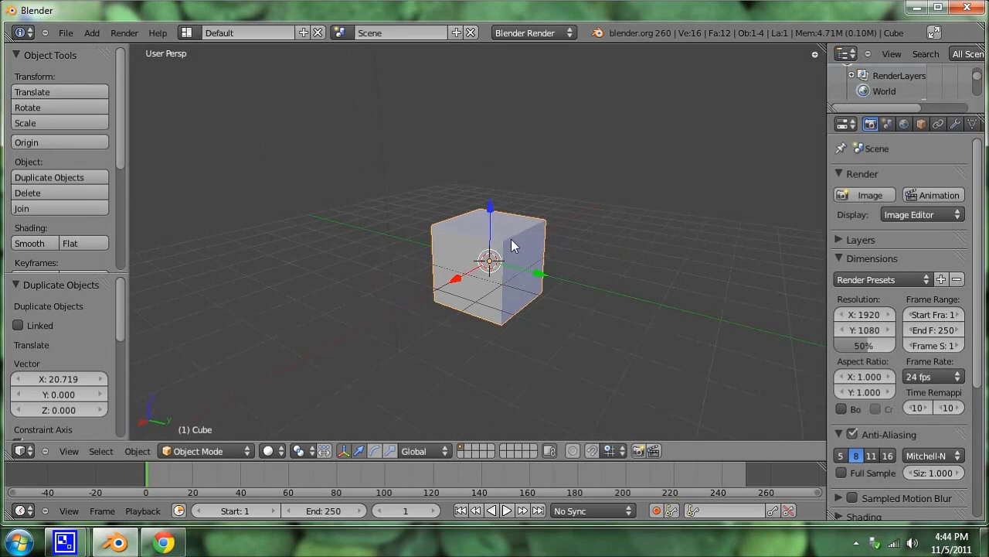
pyautogui.scroll(-2, 420, 137)
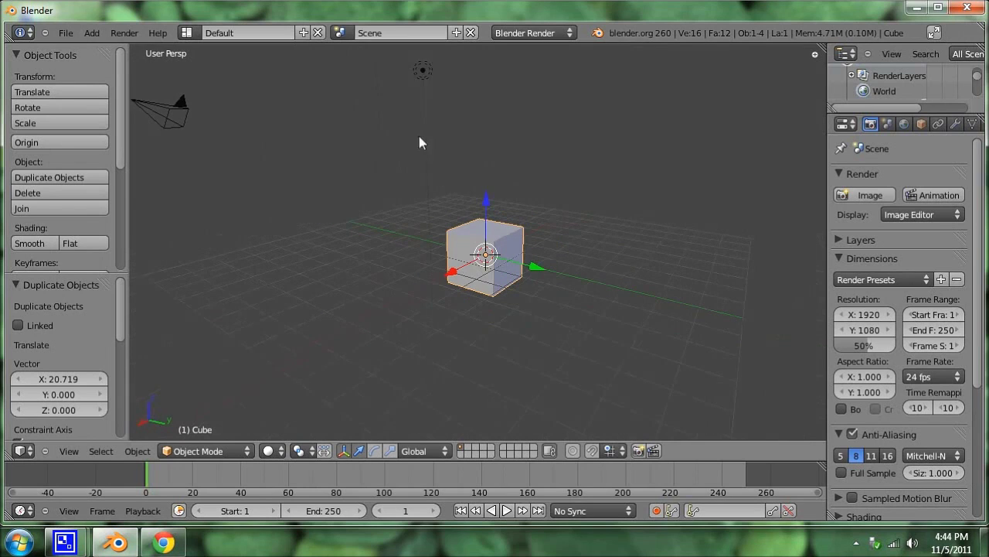
pyautogui.rightClick(423, 71)
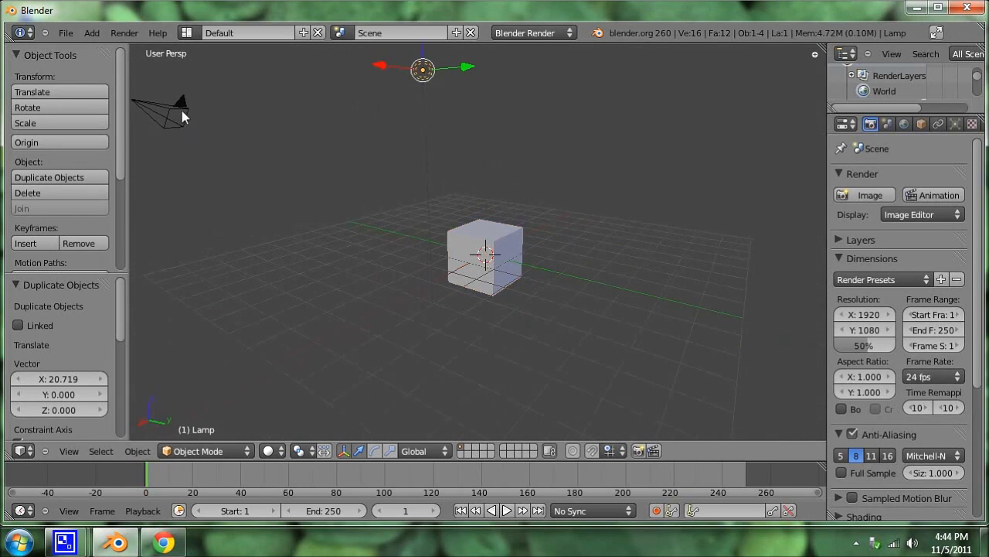
pyautogui.rightClick(181, 110)
pyautogui.hotkey('ctrl', 'z')
pyautogui.hotkey('ctrl', 'z')
pyautogui.hotkey('ctrl', 'z')
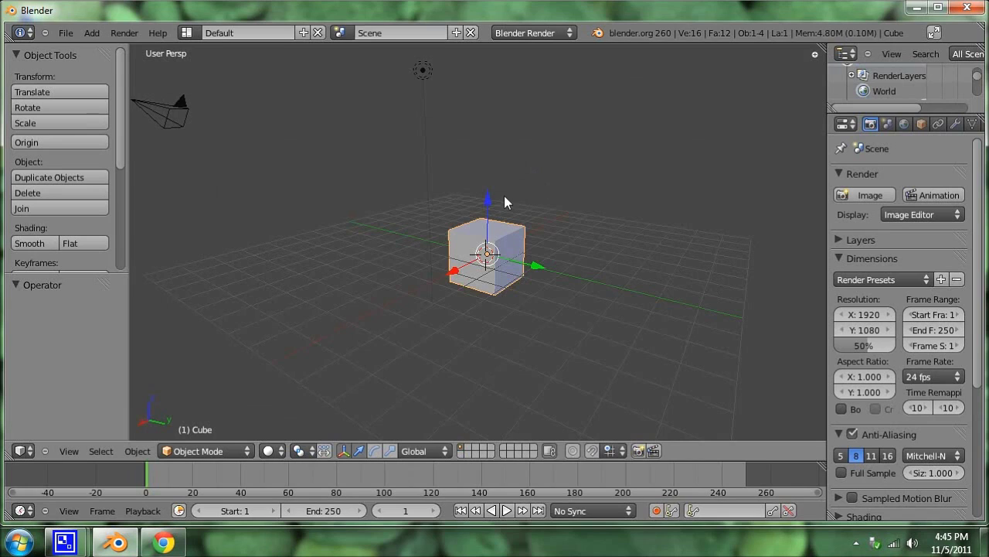
# View the cube from the top, move it freely with G, then clear its location with Alt+G.
pyautogui.press('KP_7')
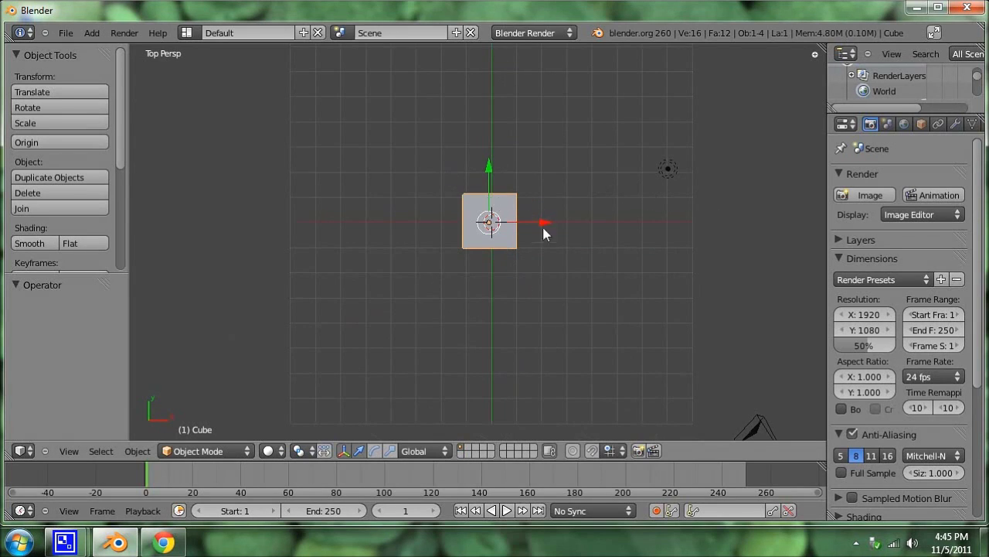
pyautogui.moveTo(543, 227); pyautogui.dragTo(589, 158, button='middle')
pyautogui.press('g')
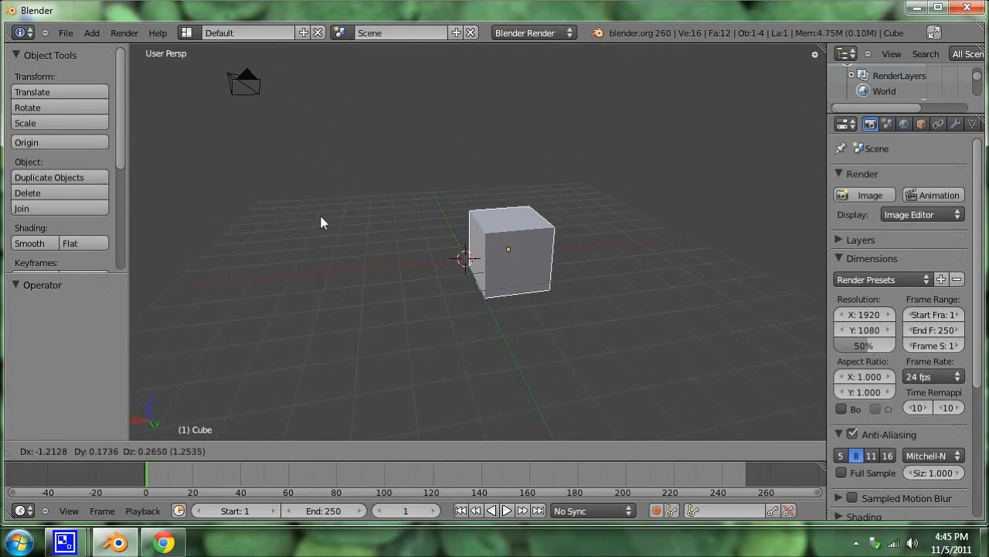
pyautogui.click(334, 198)
pyautogui.hotkey('alt', 'g')
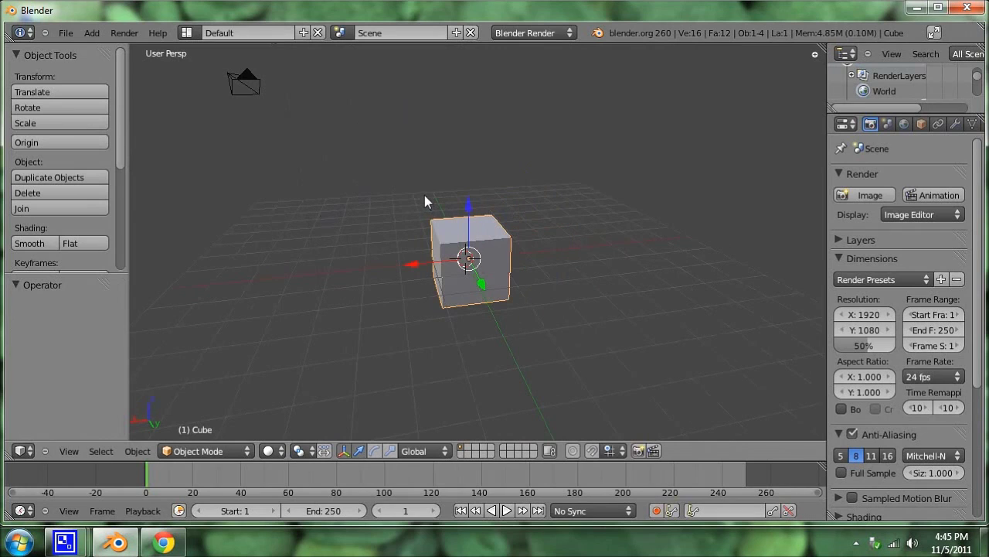
# Slide the cube along its Y, X and Z arrows, then reset it to the world origin.
pyautogui.moveTo(472, 292); pyautogui.dragTo(611, 237, button='middle')
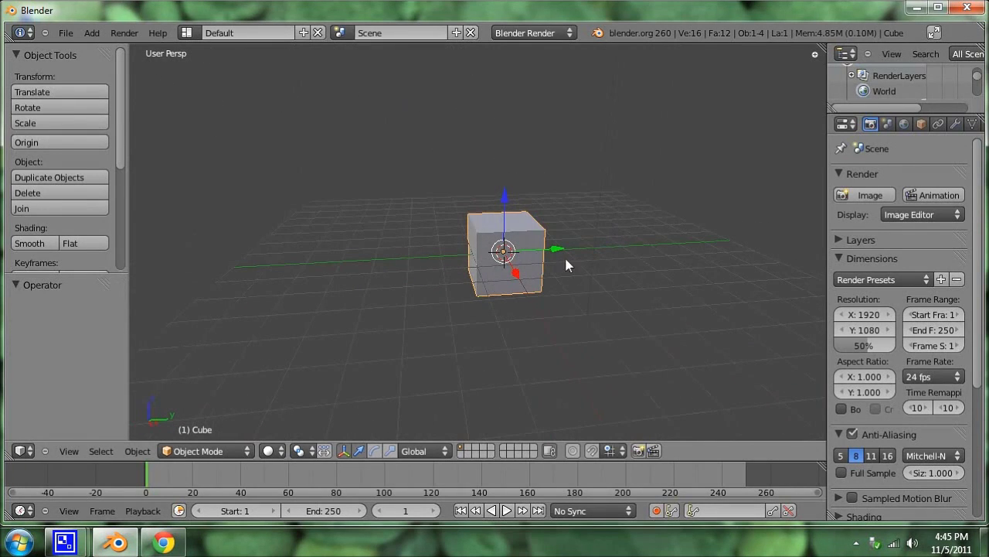
pyautogui.moveTo(552, 249); pyautogui.dragTo(465, 176)
pyautogui.rightClick(468, 173)
pyautogui.moveTo(483, 164); pyautogui.dragTo(421, 238, button='middle')
pyautogui.moveTo(423, 264); pyautogui.dragTo(336, 258)
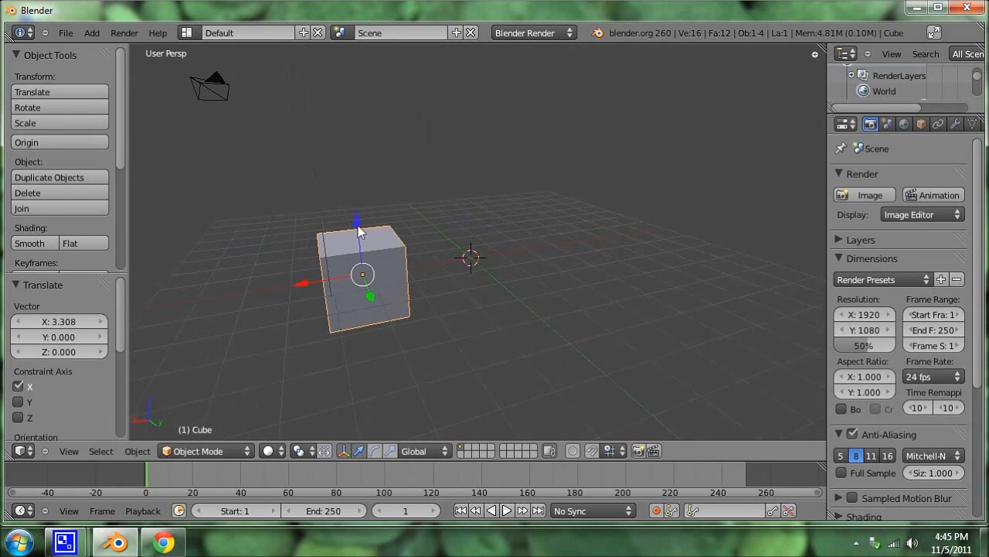
pyautogui.moveTo(357, 221); pyautogui.dragTo(360, 190)
pyautogui.rightClick(361, 191)
pyautogui.hotkey('alt', 'g')
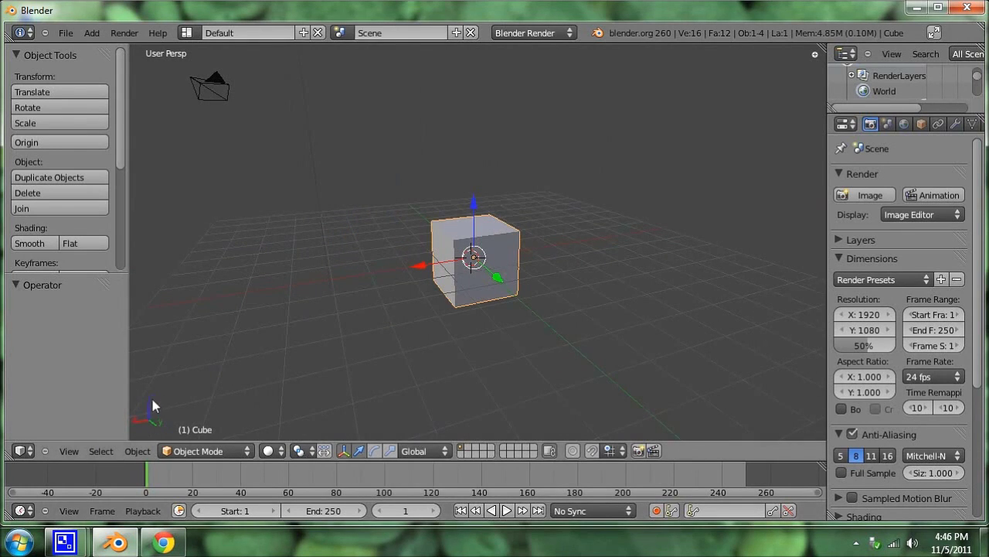
# Toggle the transform gizmo off and on, then rotate the cube with rotation rings and undo.
pyautogui.click(343, 451)
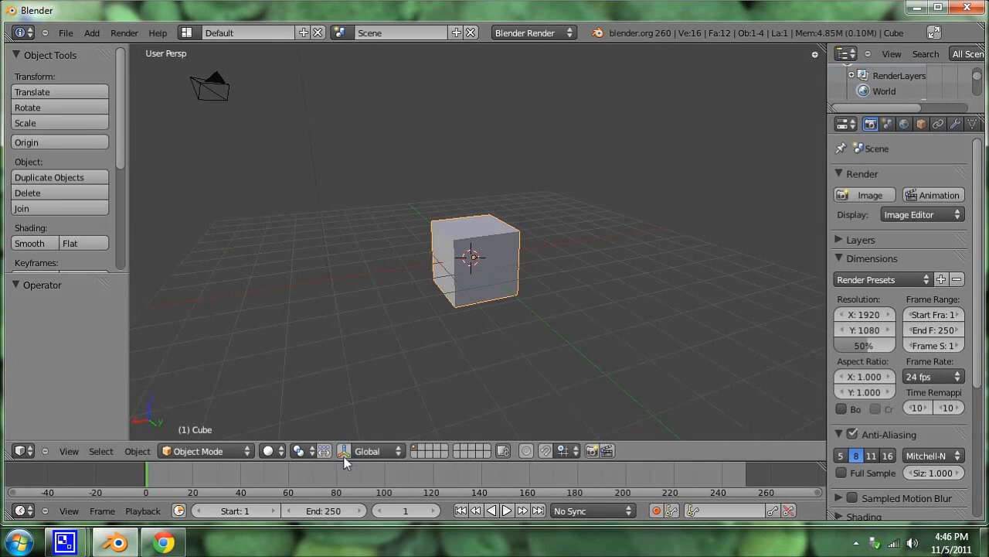
pyautogui.click(343, 451)
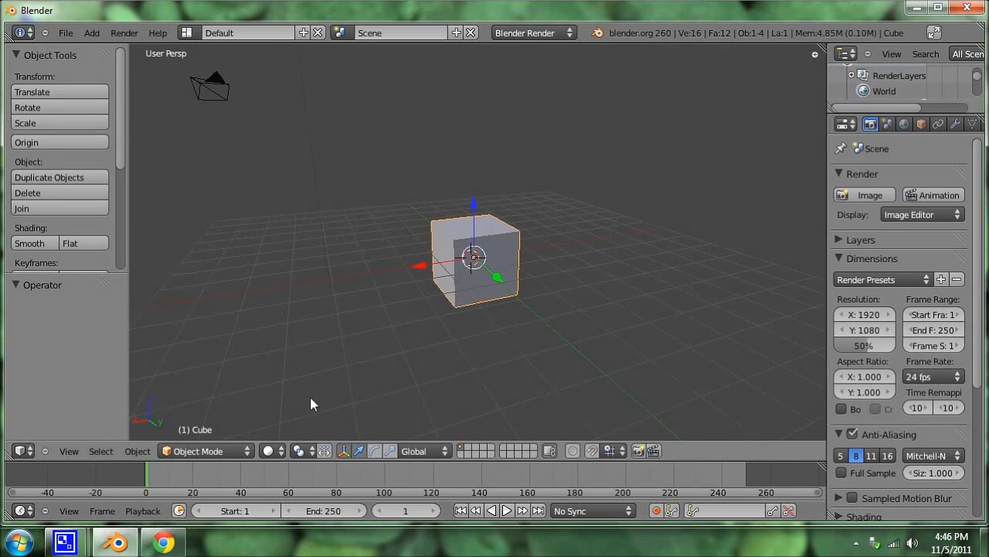
pyautogui.click(374, 451)
pyautogui.moveTo(451, 211); pyautogui.dragTo(412, 267)
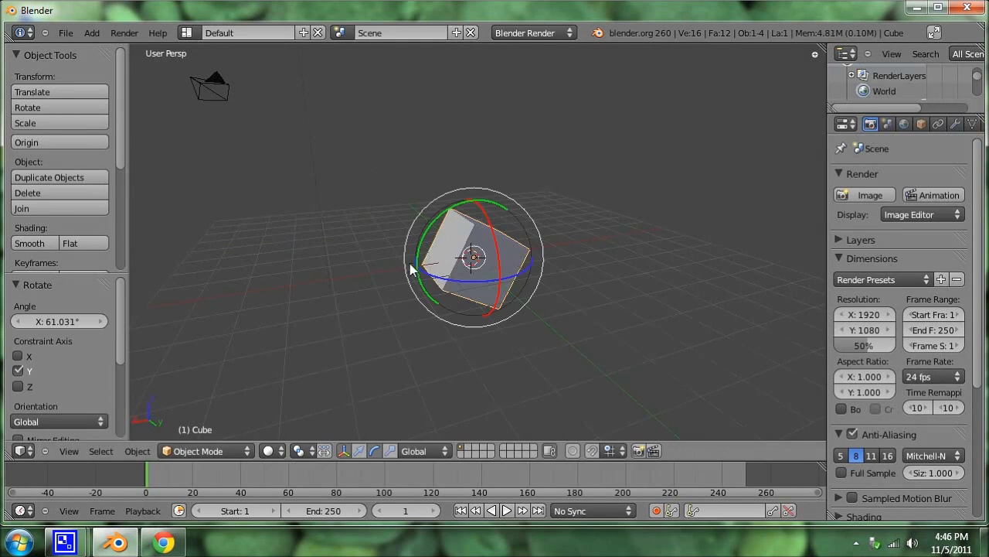
pyautogui.hotkey('ctrl', 'z')
# Switch the gizmo to scale handles and stretch the cube along Z and X, undoing each.
pyautogui.click(388, 453)
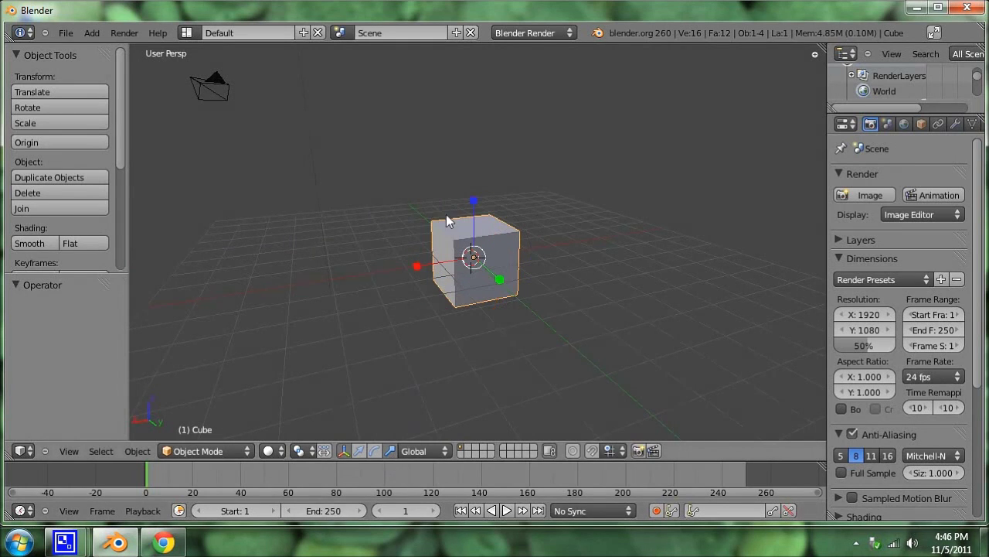
pyautogui.moveTo(473, 202); pyautogui.dragTo(481, 79)
pyautogui.hotkey('ctrl', 'z')
pyautogui.moveTo(415, 267); pyautogui.dragTo(490, 294)
pyautogui.hotkey('ctrl', 'z')
pyautogui.moveTo(476, 202); pyautogui.dragTo(476, 184)
pyautogui.hotkey('ctrl', 'z')
pyautogui.moveTo(485, 288); pyautogui.dragTo(575, 290, button='middle')
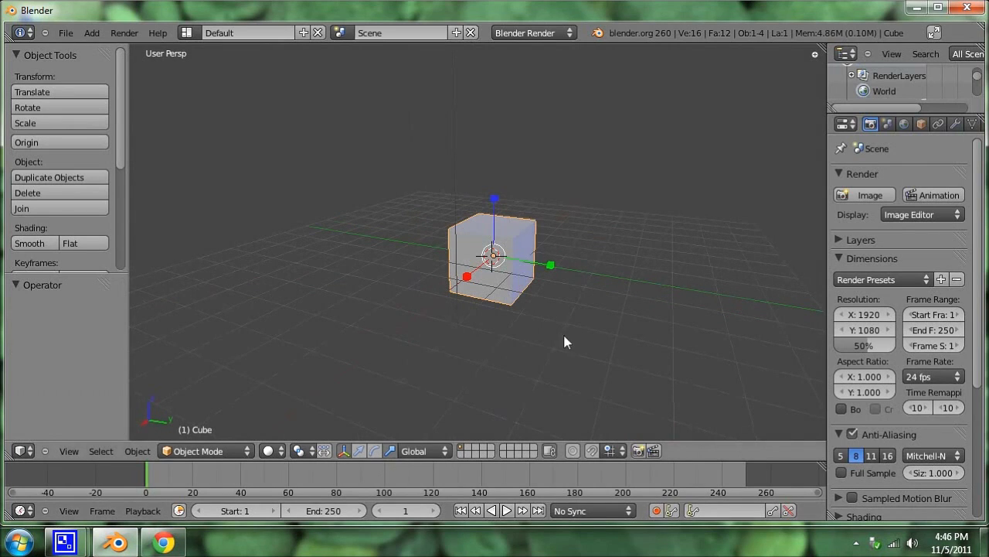
# Set a front orthographic view and pan across the scene.
pyautogui.press('KP_1')
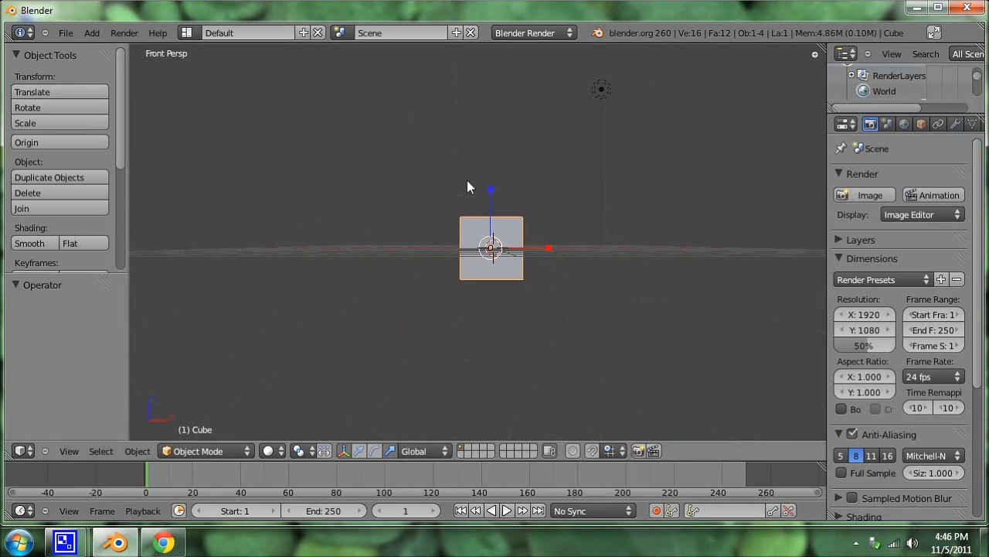
pyautogui.press('KP_5')
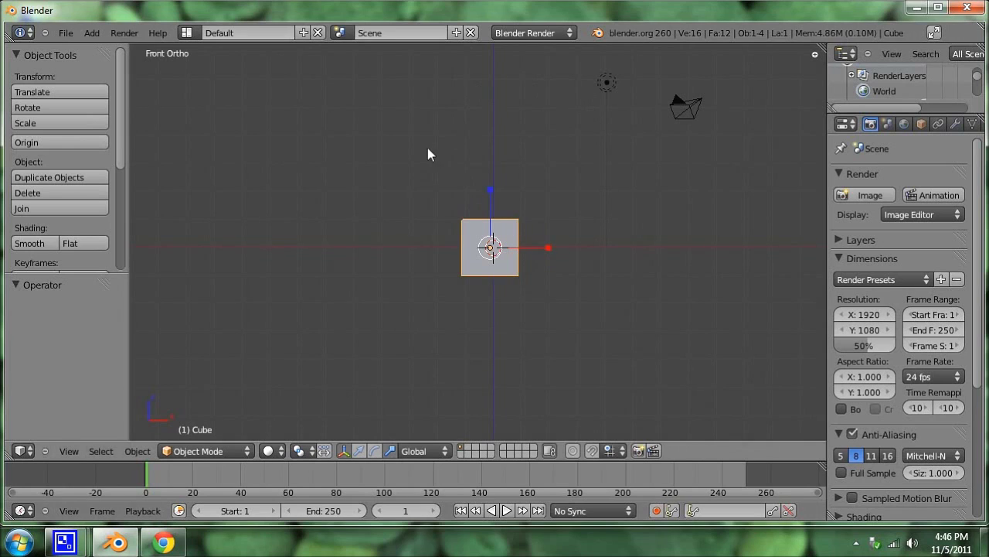
pyautogui.keyDown('shift'); pyautogui.moveTo(502, 137); pyautogui.dragTo(504, 178, button='middle'); pyautogui.keyUp('shift')
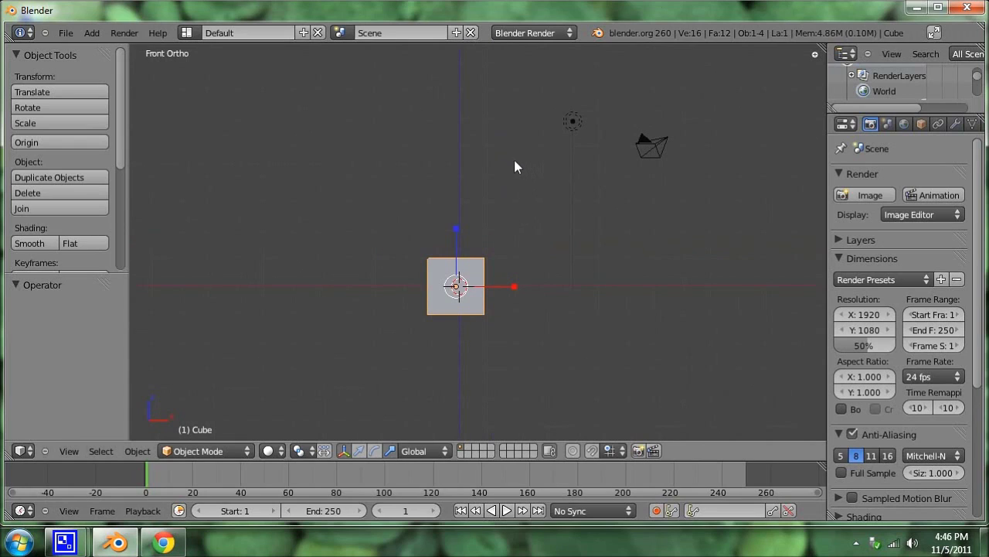
# Move the cube freely with G several times, undoing to bring it back to the origin.
pyautogui.press('g')
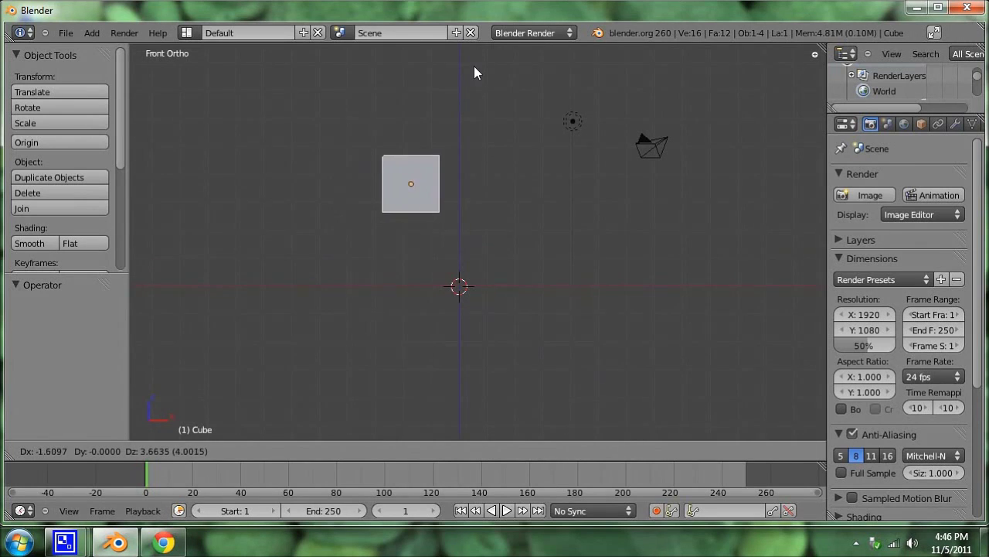
pyautogui.click(525, 107)
pyautogui.hotkey('ctrl', 'z')
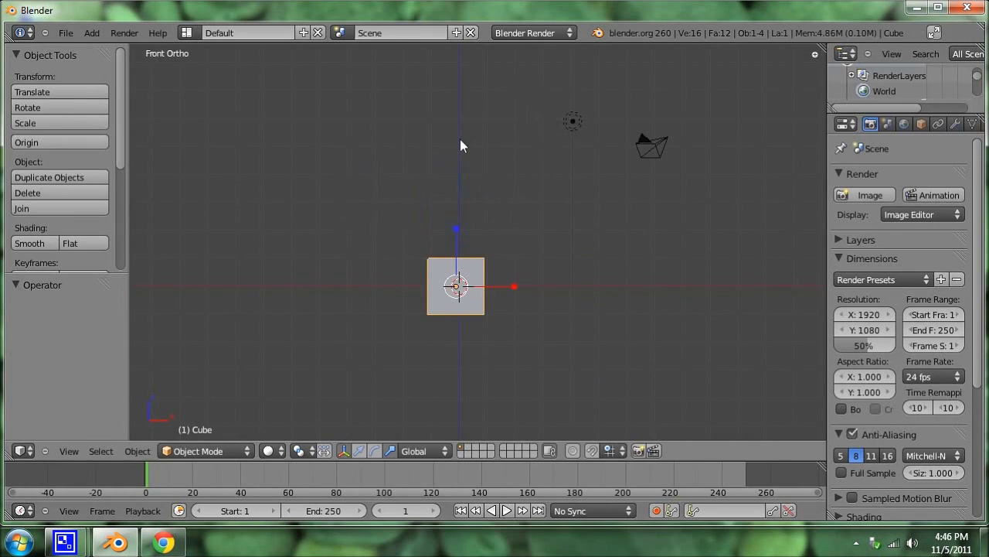
pyautogui.press('g')
pyautogui.click(396, 90)
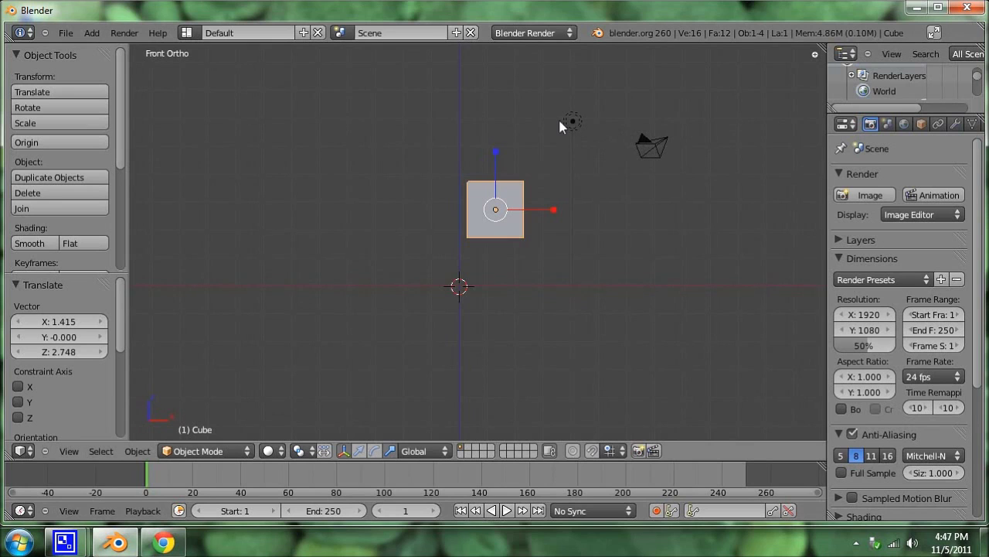
pyautogui.press('g')
pyautogui.click(523, 193)
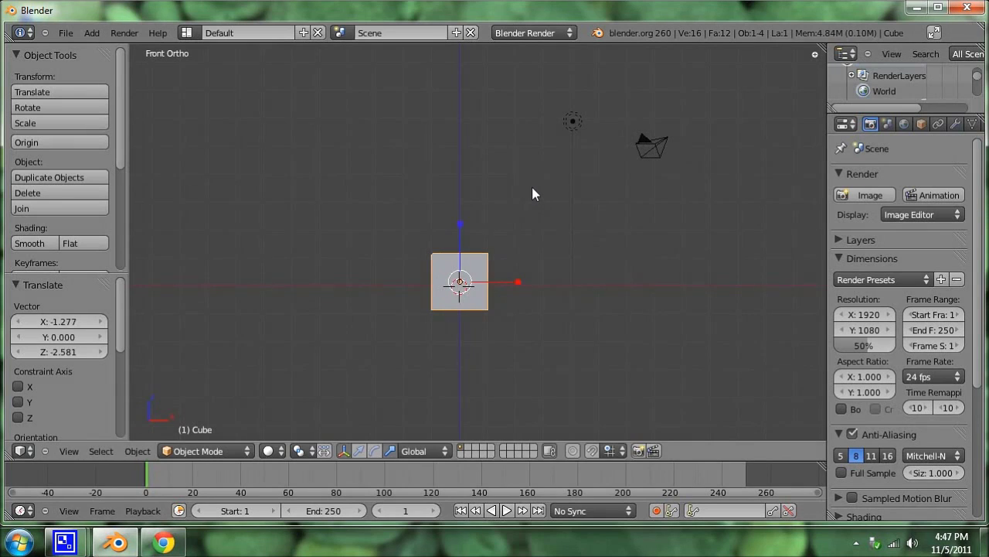
pyautogui.hotkey('ctrl', 'z')
pyautogui.hotkey('ctrl', 'shift', 'z')
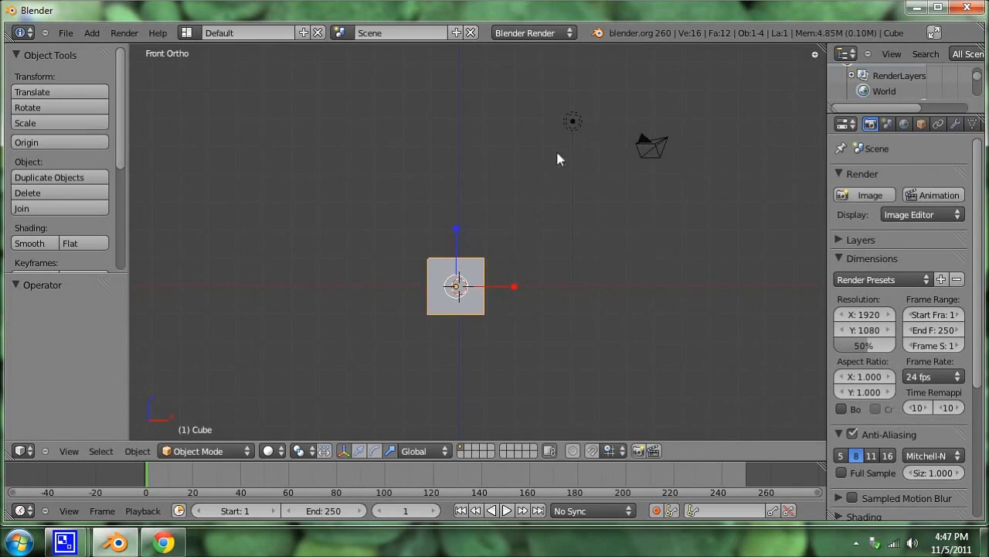
pyautogui.press('r')
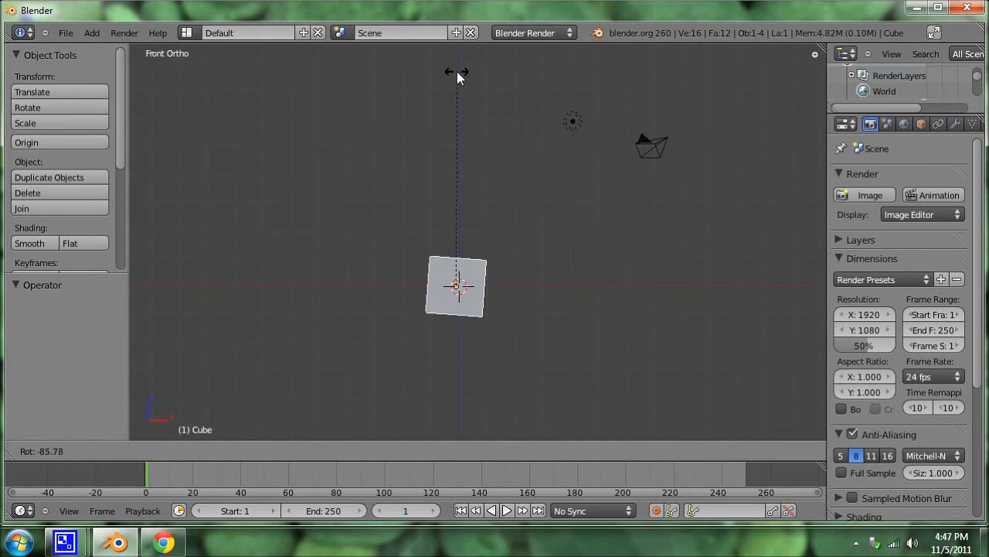
pyautogui.click(520, 91)
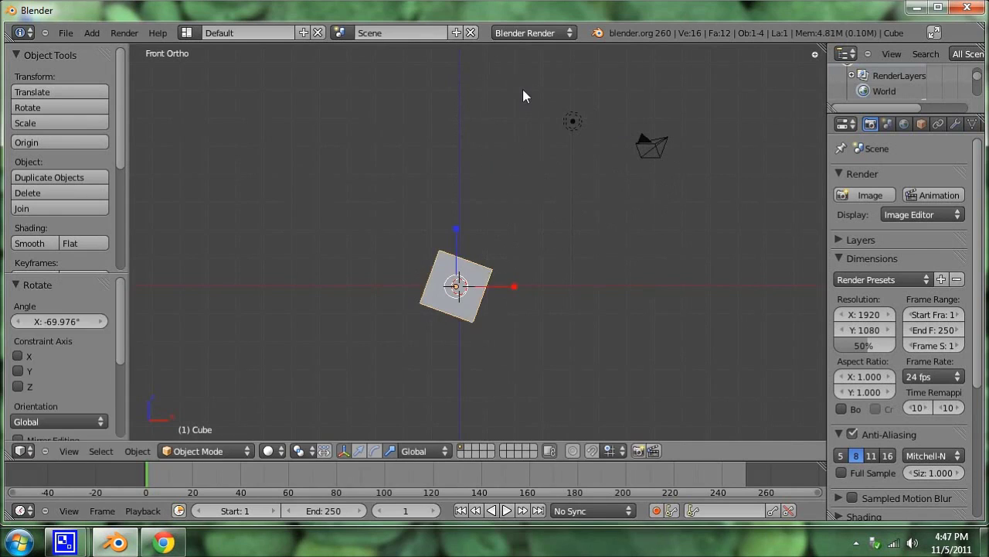
pyautogui.hotkey('ctrl', 'z')
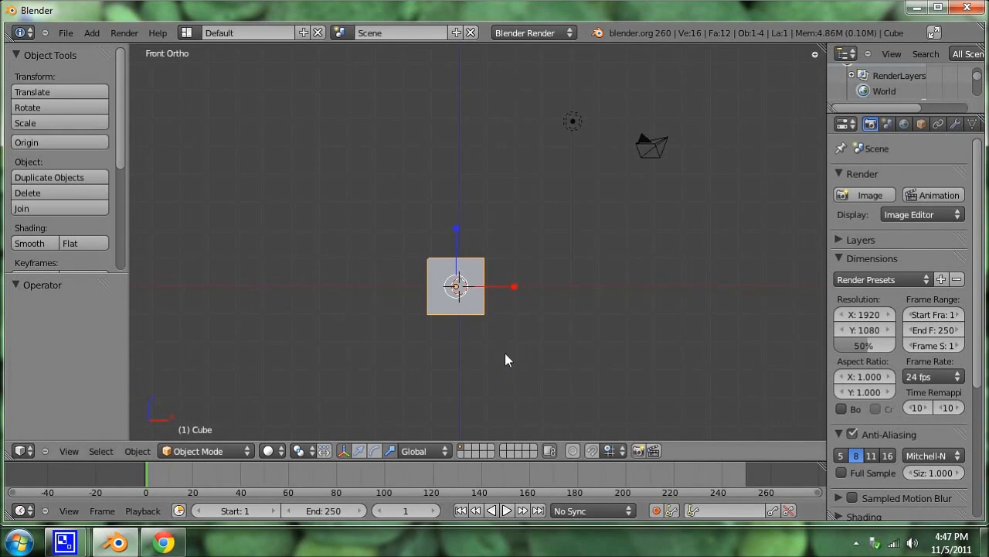
pyautogui.press('s')
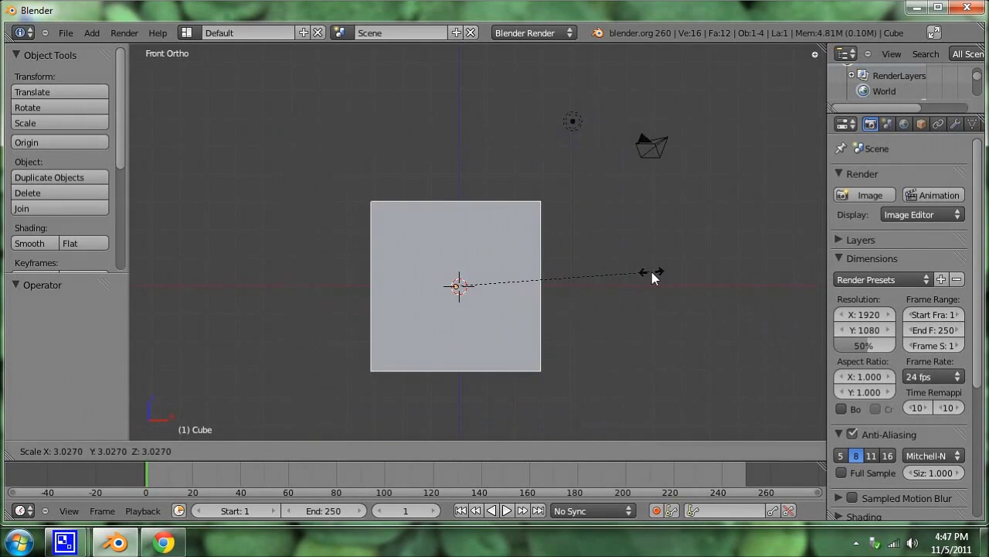
pyautogui.click(521, 290)
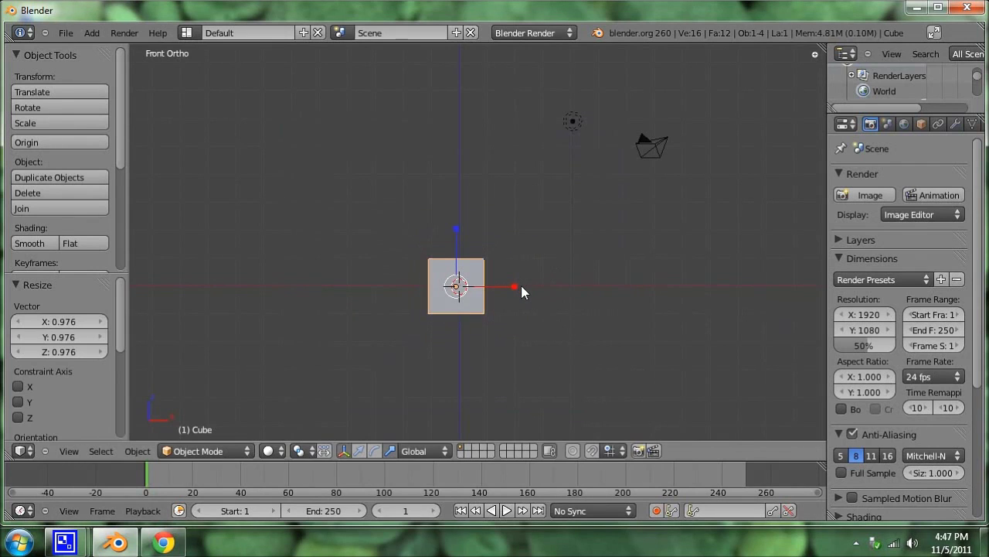
pyautogui.hotkey('ctrl', 'z')
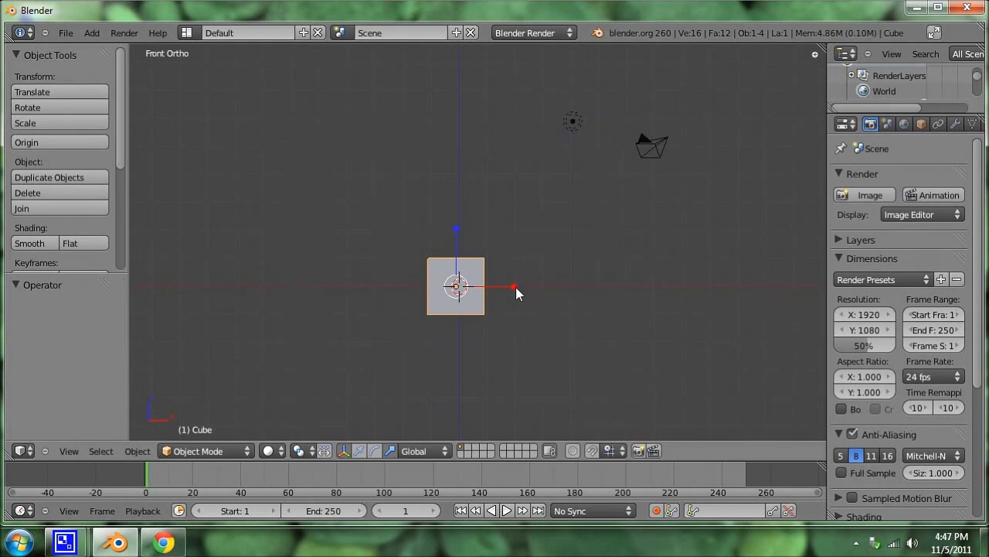